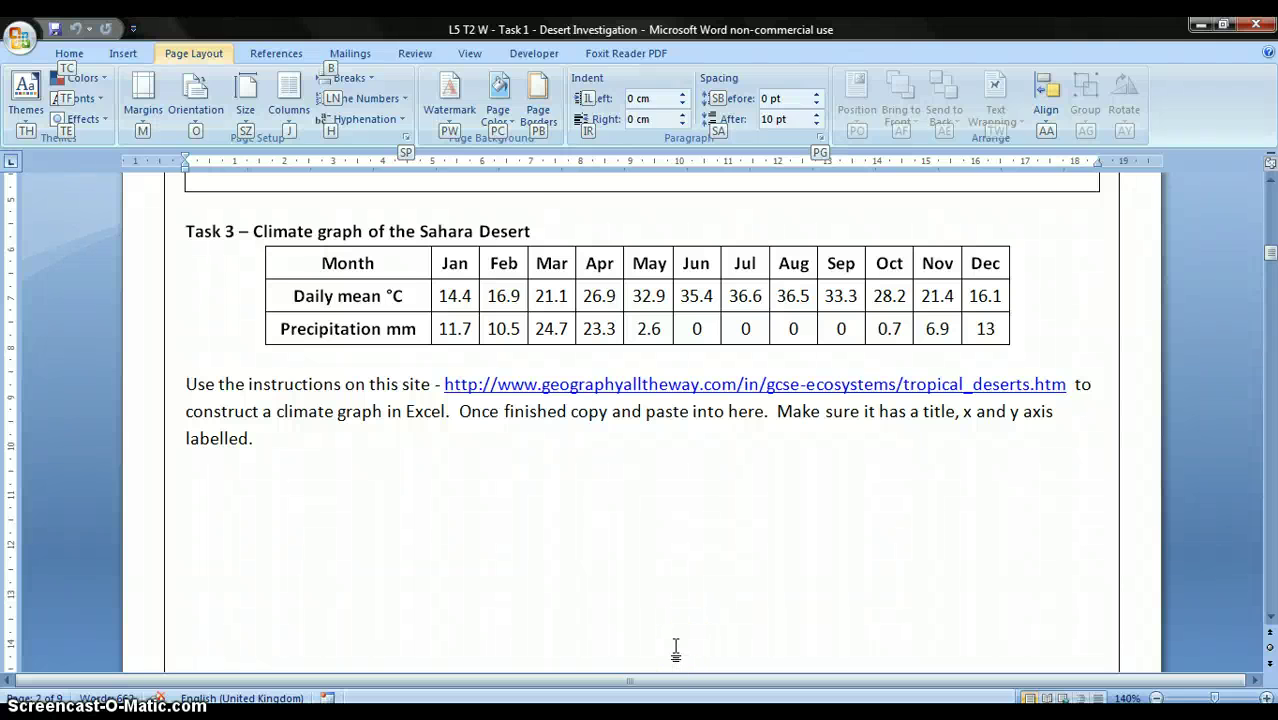
Select the whole Sahara Desert climate table in Word and copy it.
left_click(314, 261)
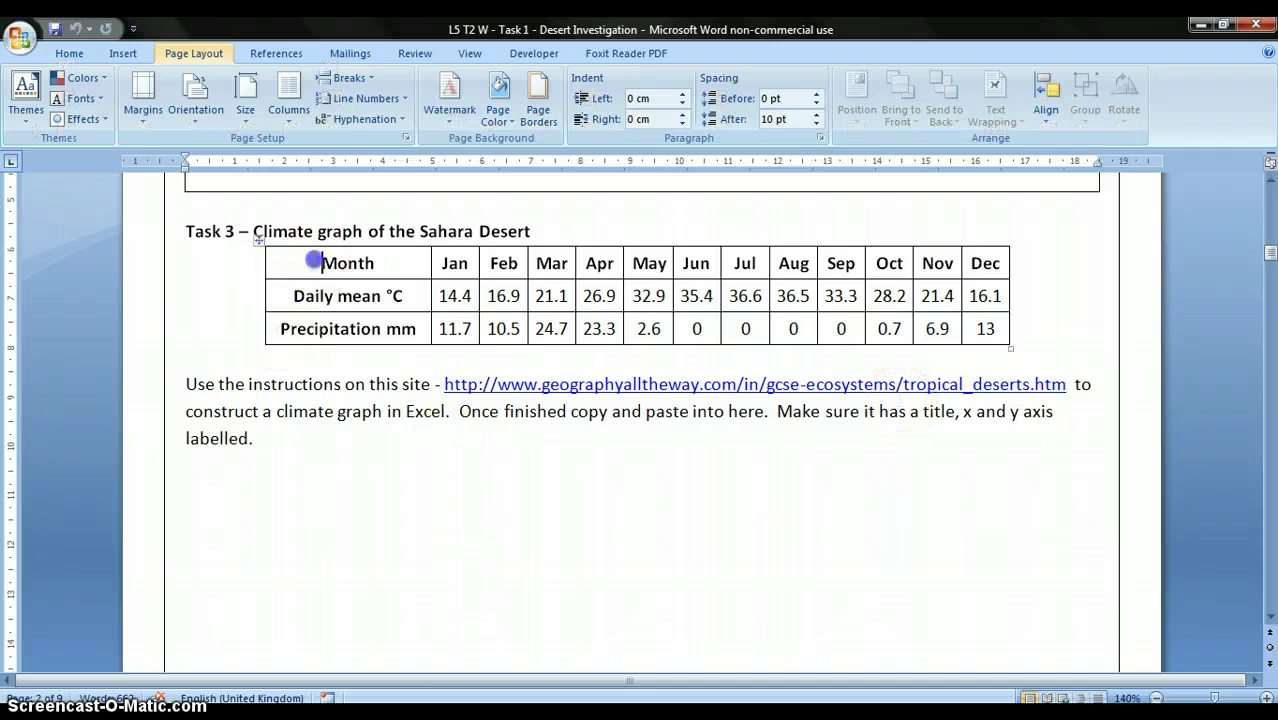
left_click_drag(314, 261, 990, 322)
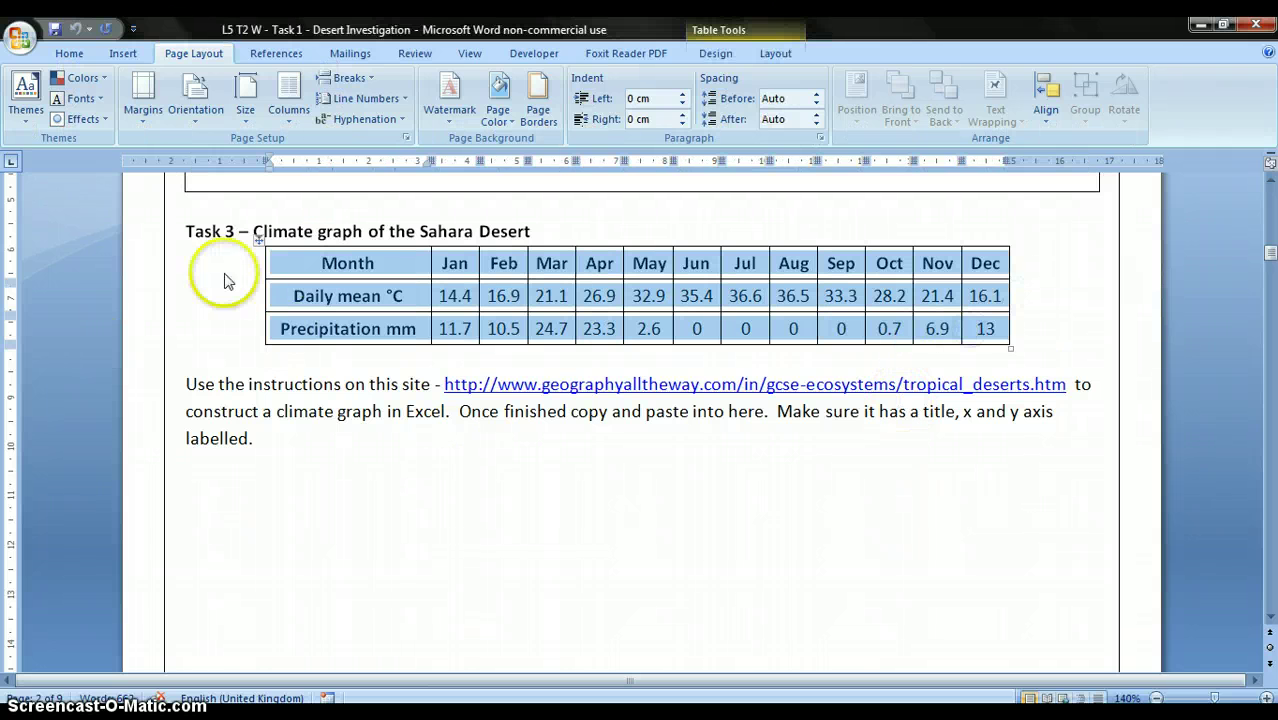
right_click(382, 268)
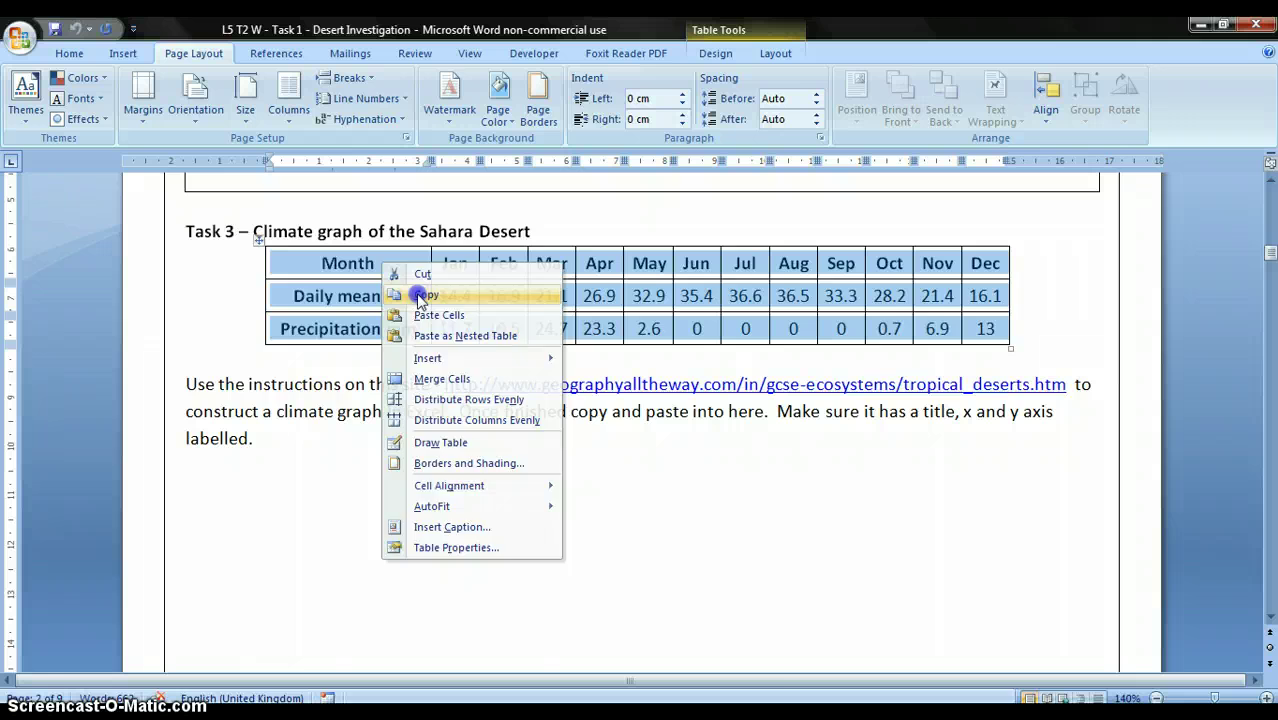
left_click(422, 288)
Paste the copied climate table into the Excel sheet at cell A1.
key("alt+Tab")
right_click(52, 202)
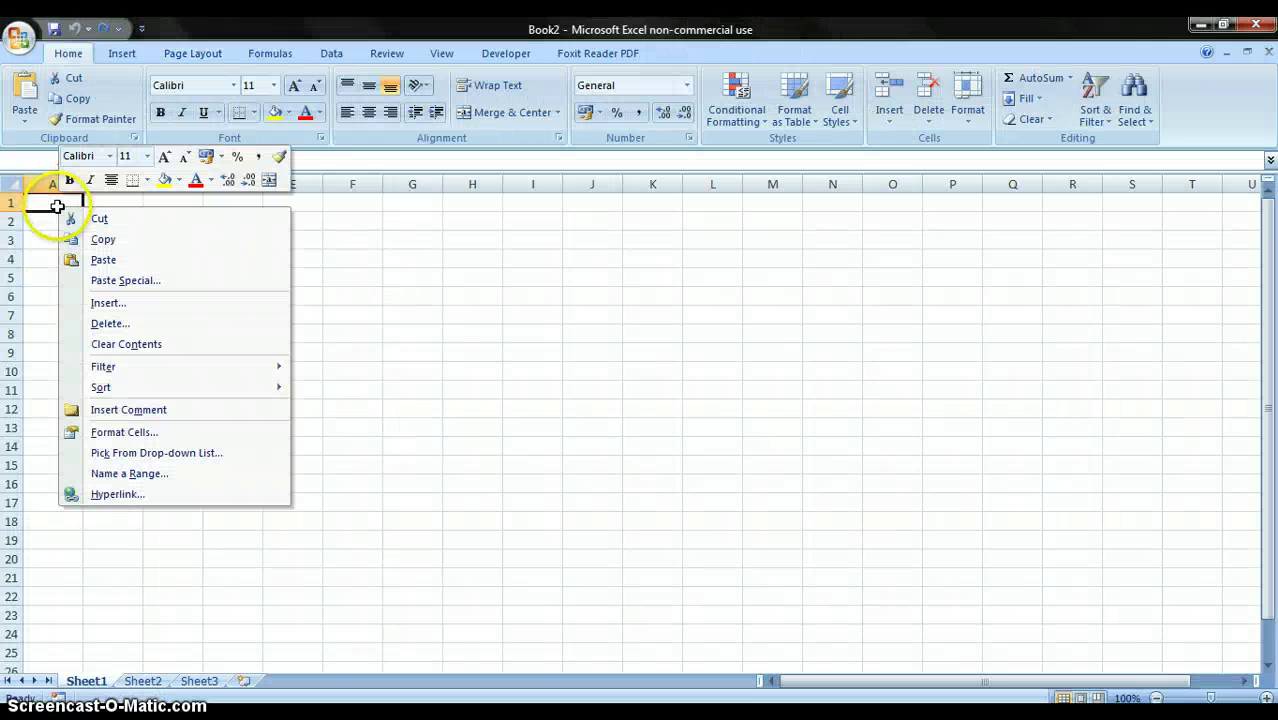
left_click(99, 260)
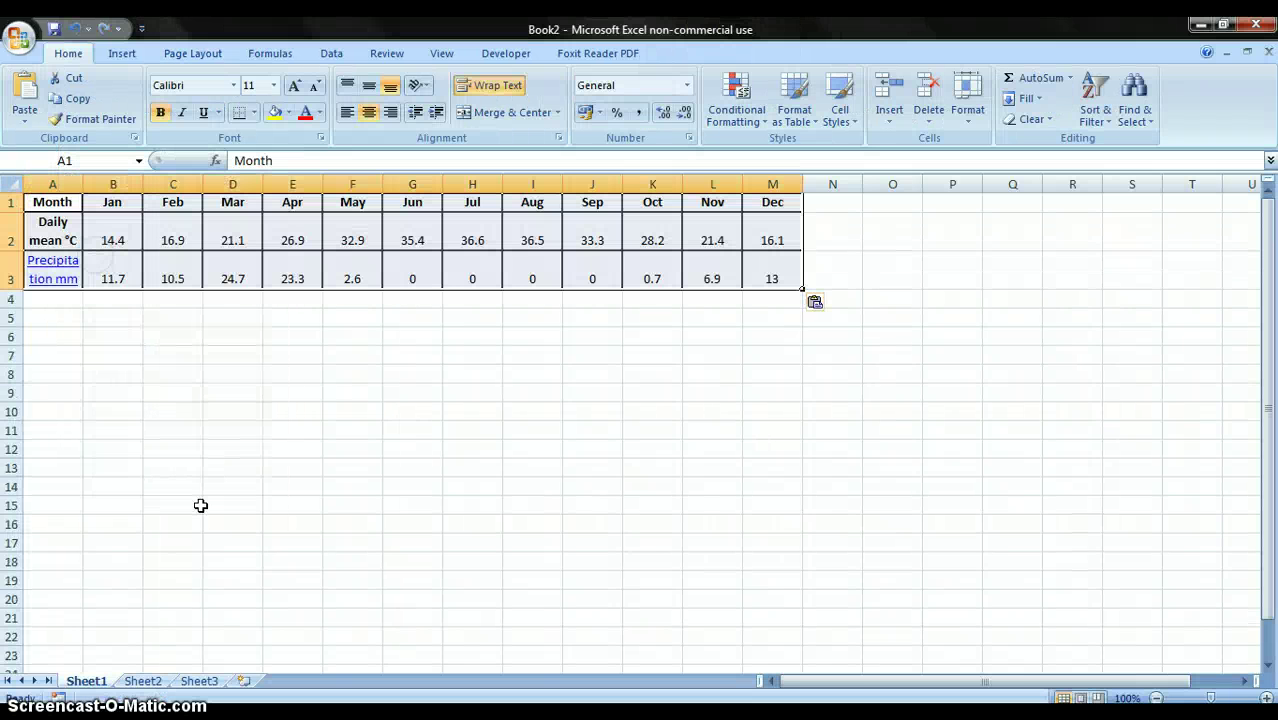
left_click(237, 576)
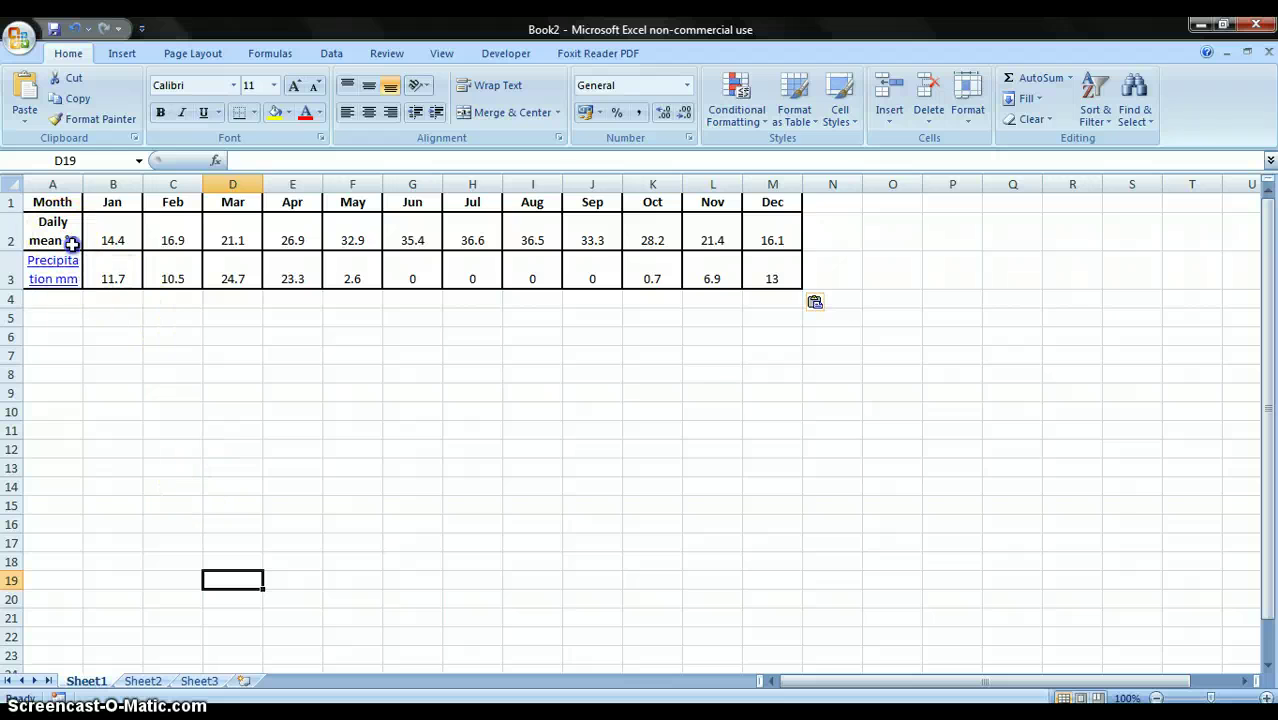
Insert a 2-D clustered column chart from rows A2:M3.
left_click_drag(52, 240, 776, 262)
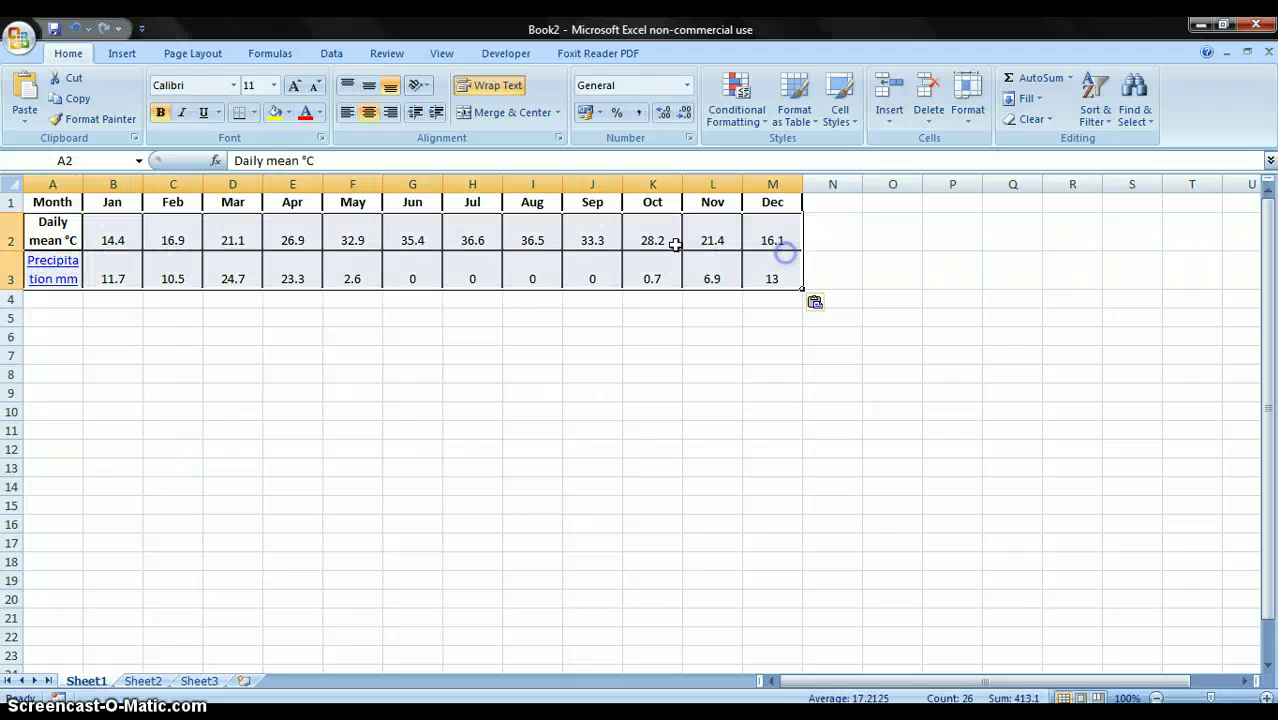
left_click(122, 53)
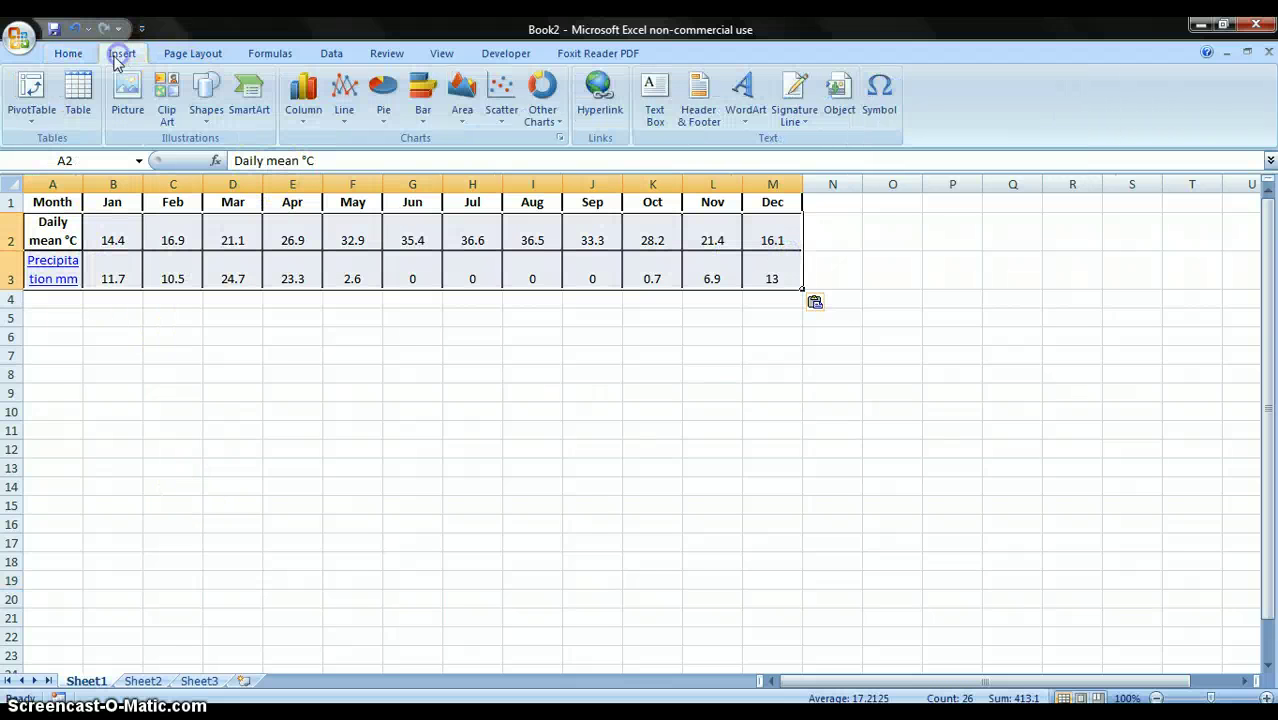
left_click(312, 118)
left_click(316, 177)
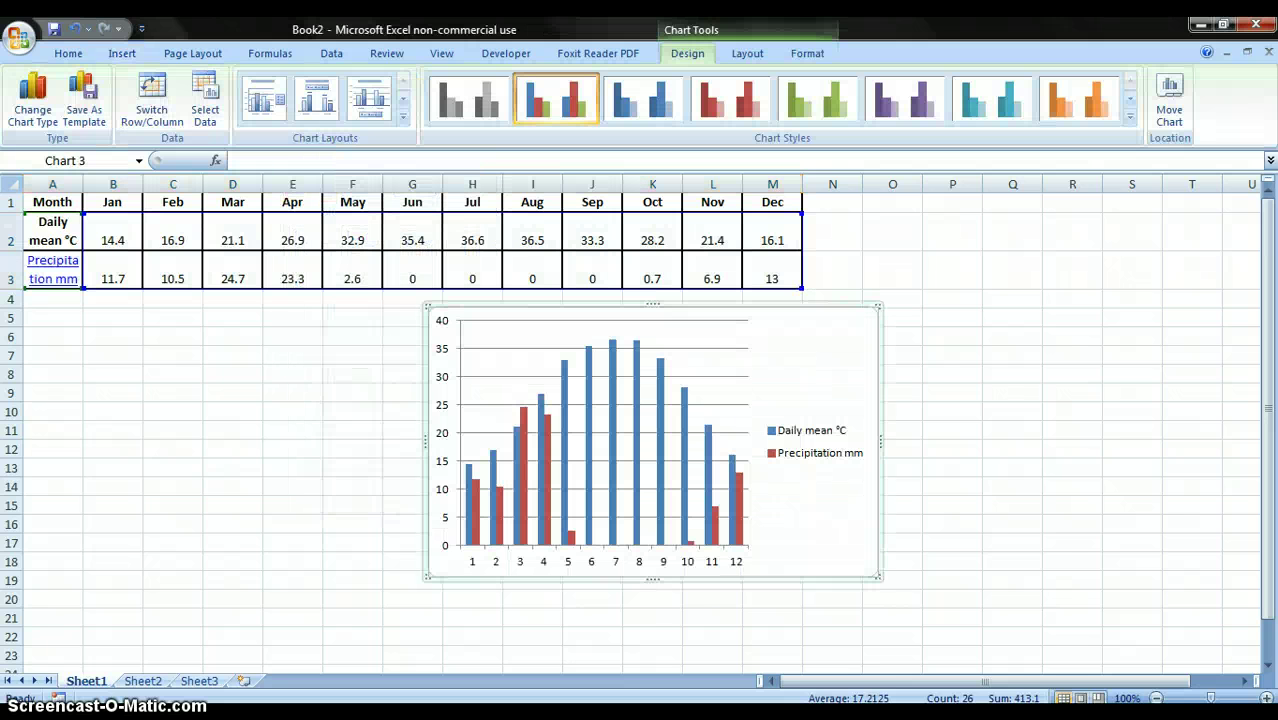
Use B1:M1 as the horizontal axis month labels, then stretch the chart wider.
left_click(665, 564)
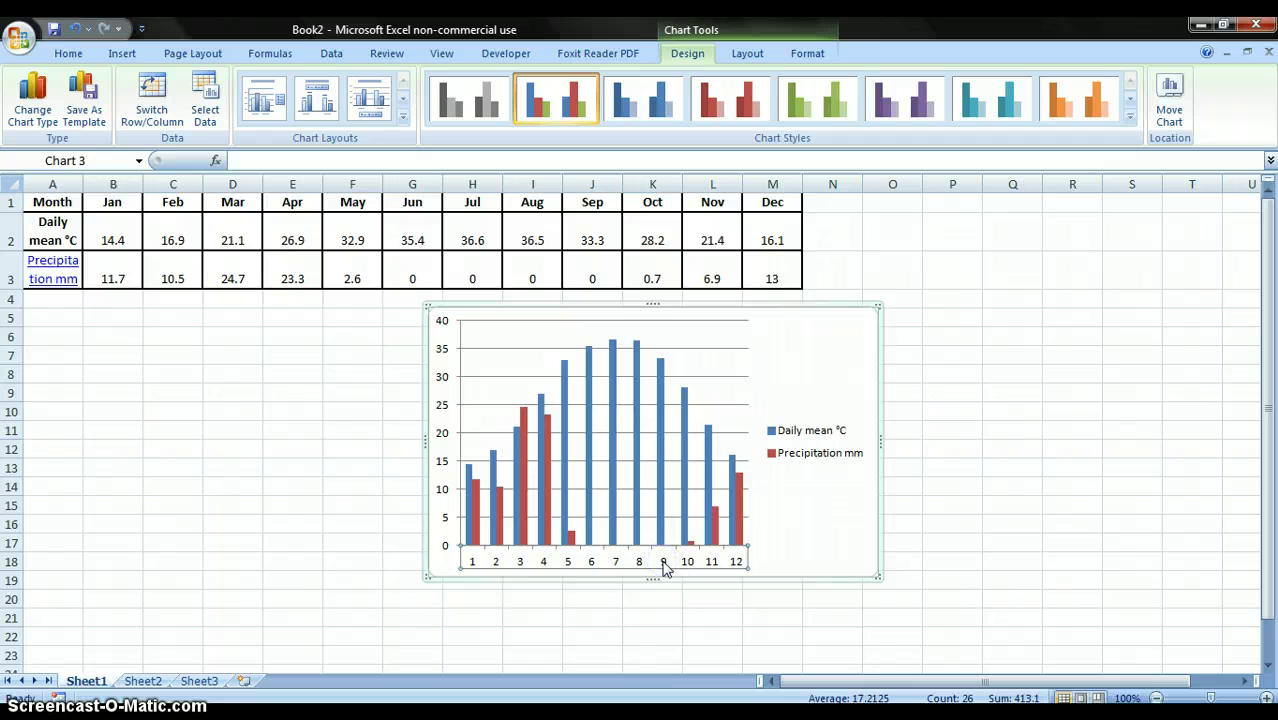
right_click(665, 564)
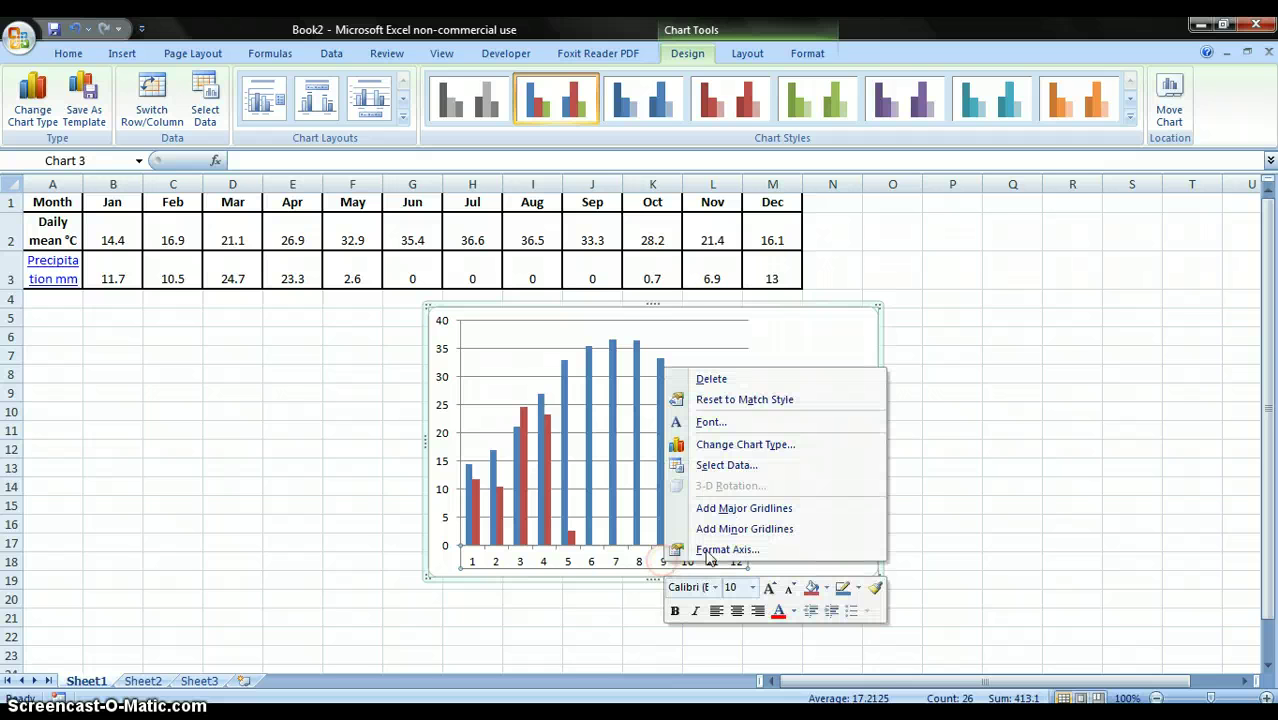
left_click(729, 465)
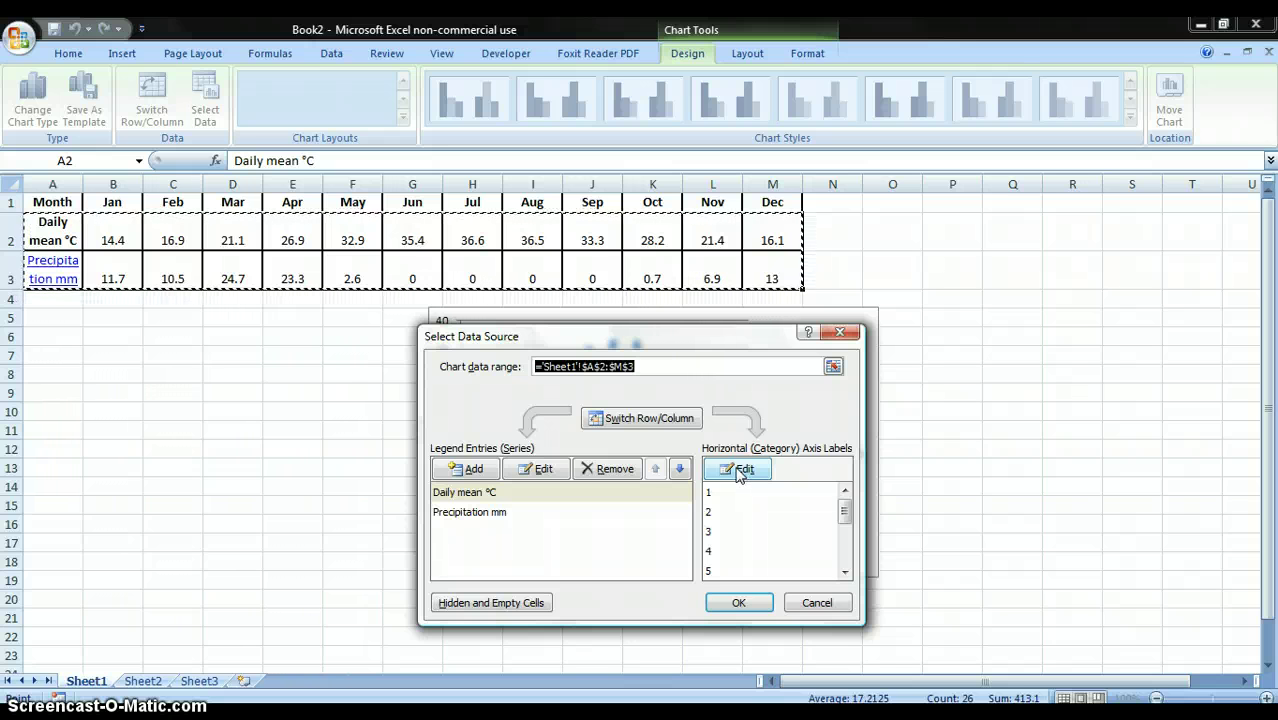
left_click(737, 471)
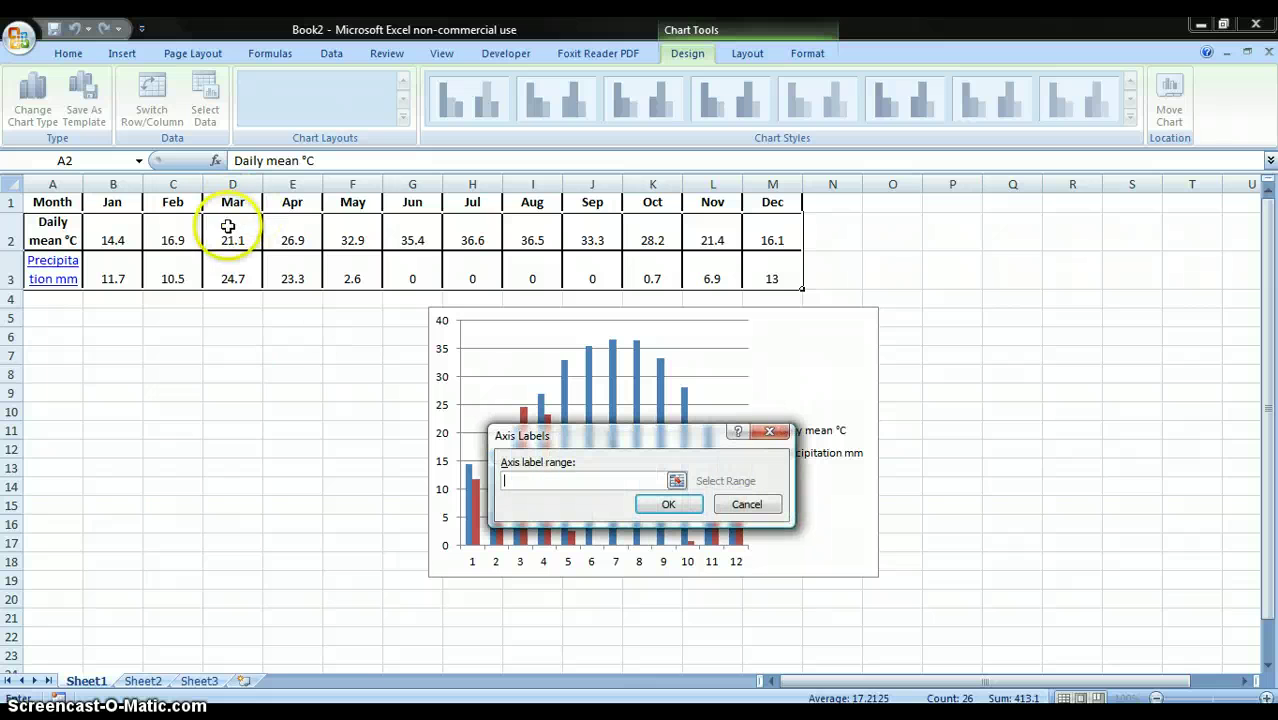
left_click(118, 202)
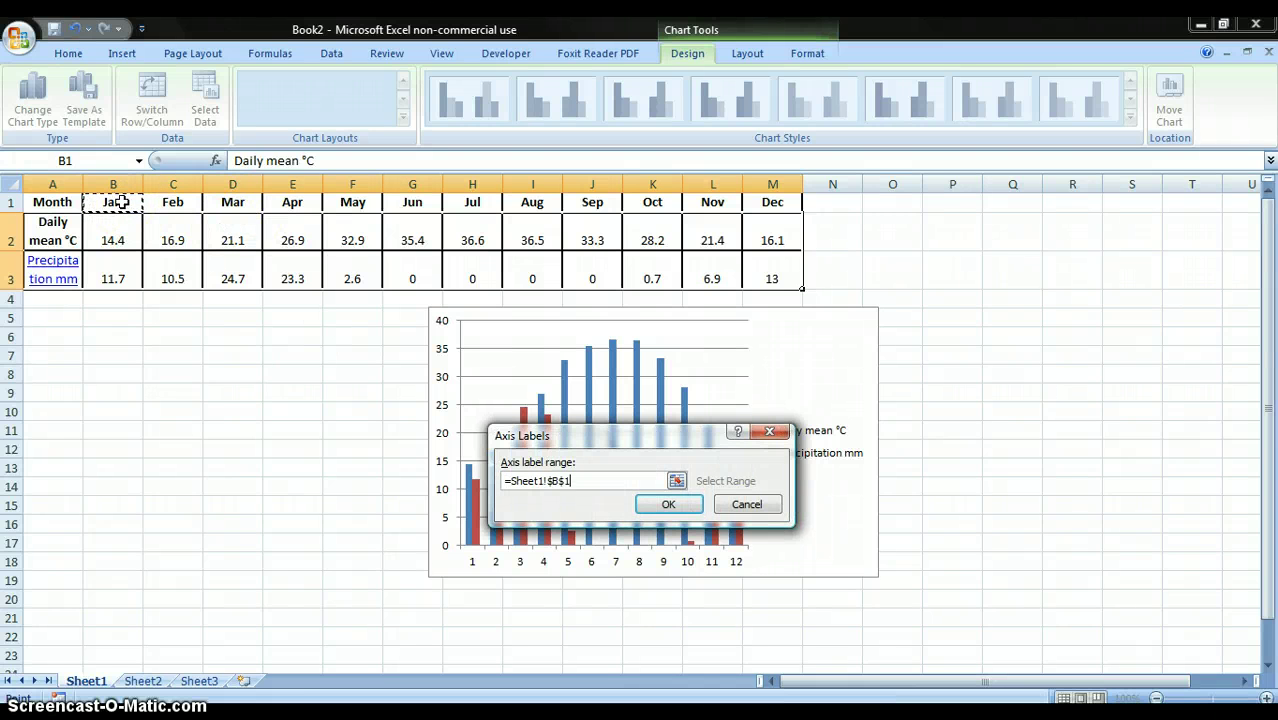
left_click(762, 204, "shift")
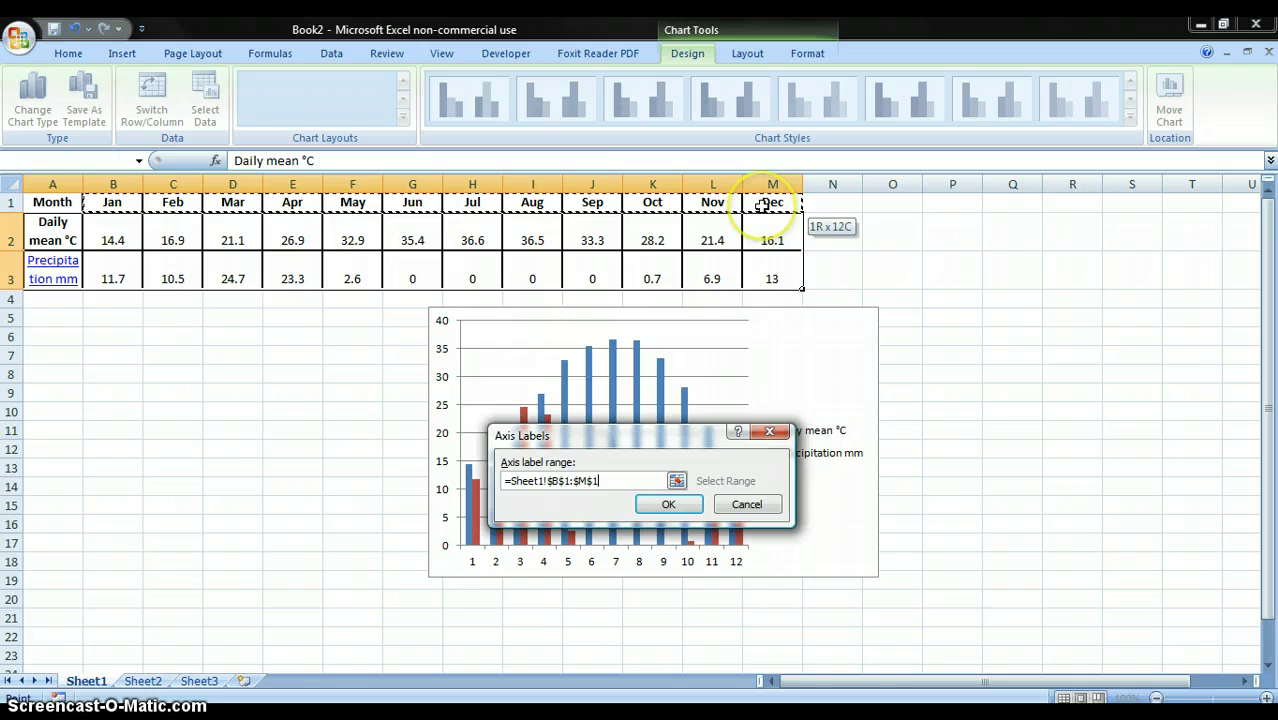
left_click(690, 517)
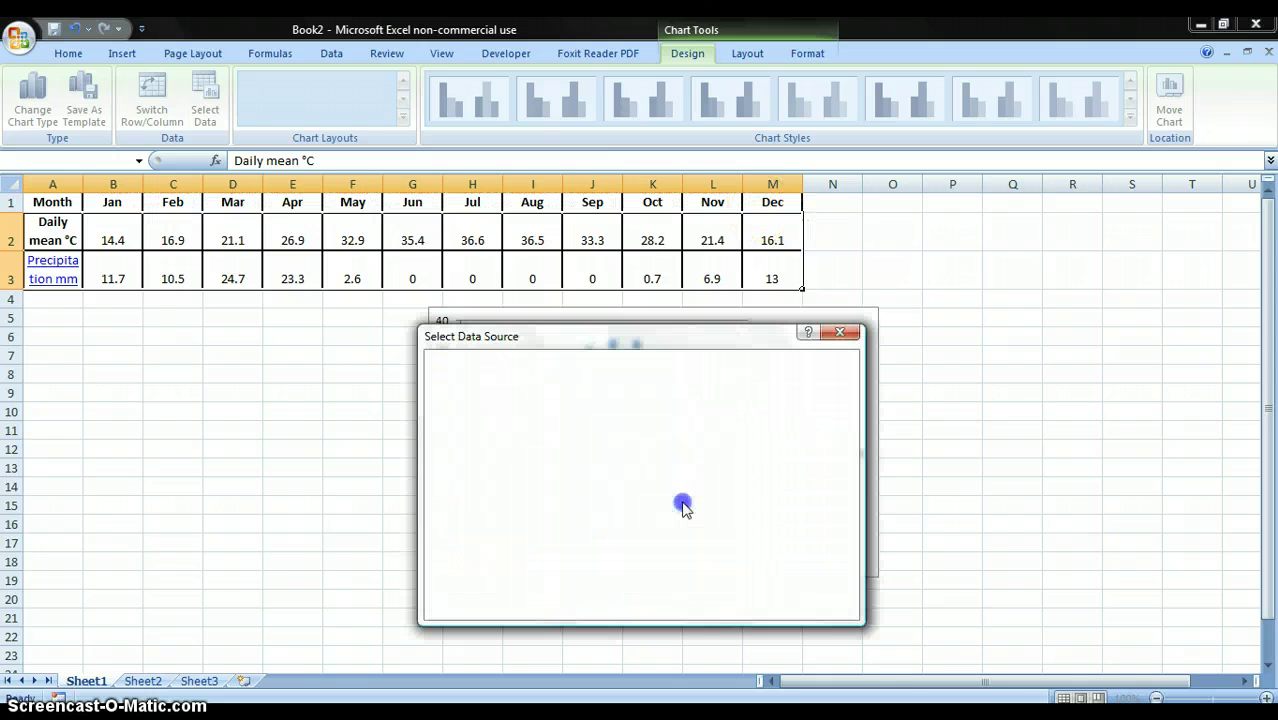
left_click(745, 600)
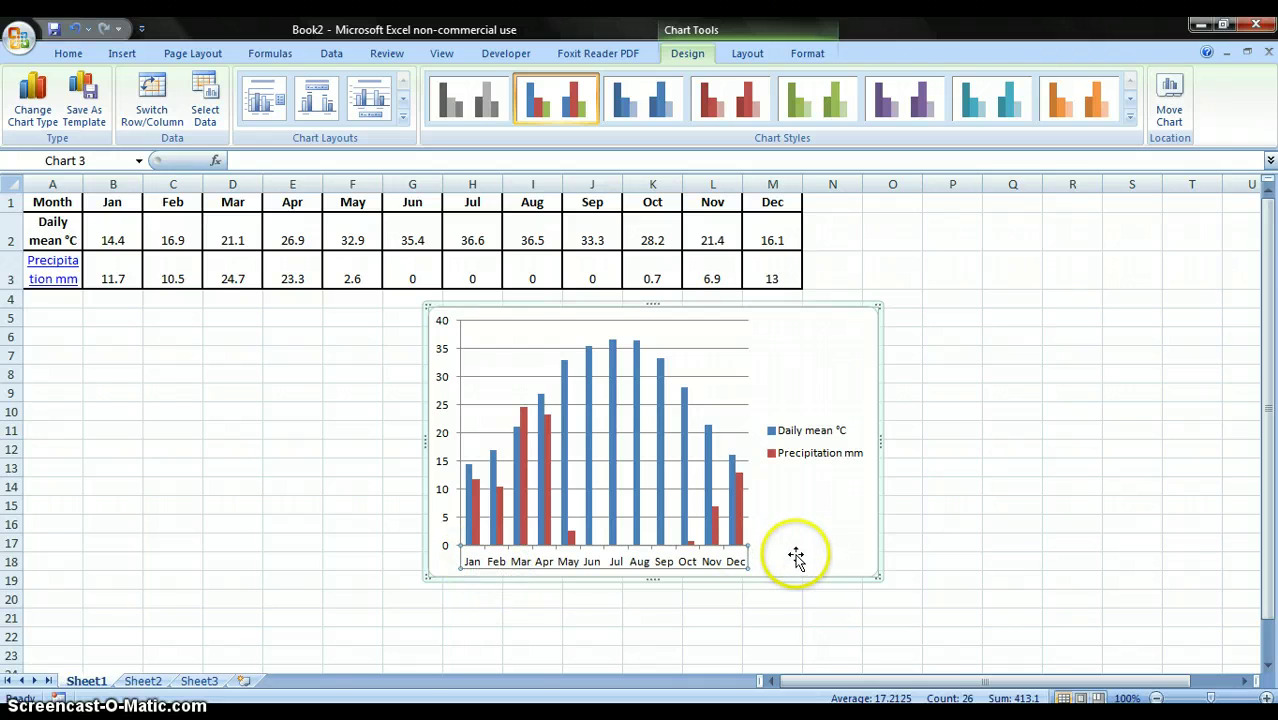
left_click_drag(880, 442, 989, 452)
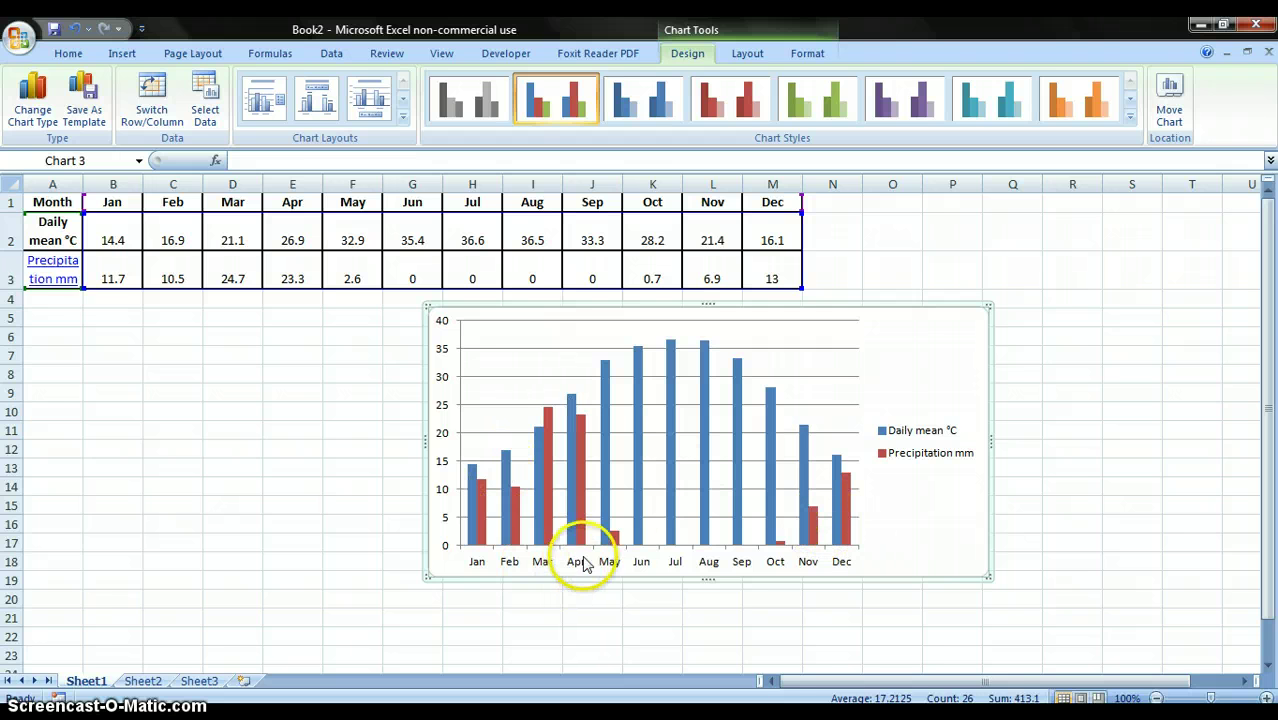
Change the Daily mean °C series chart type to a plain line.
left_click(834, 470)
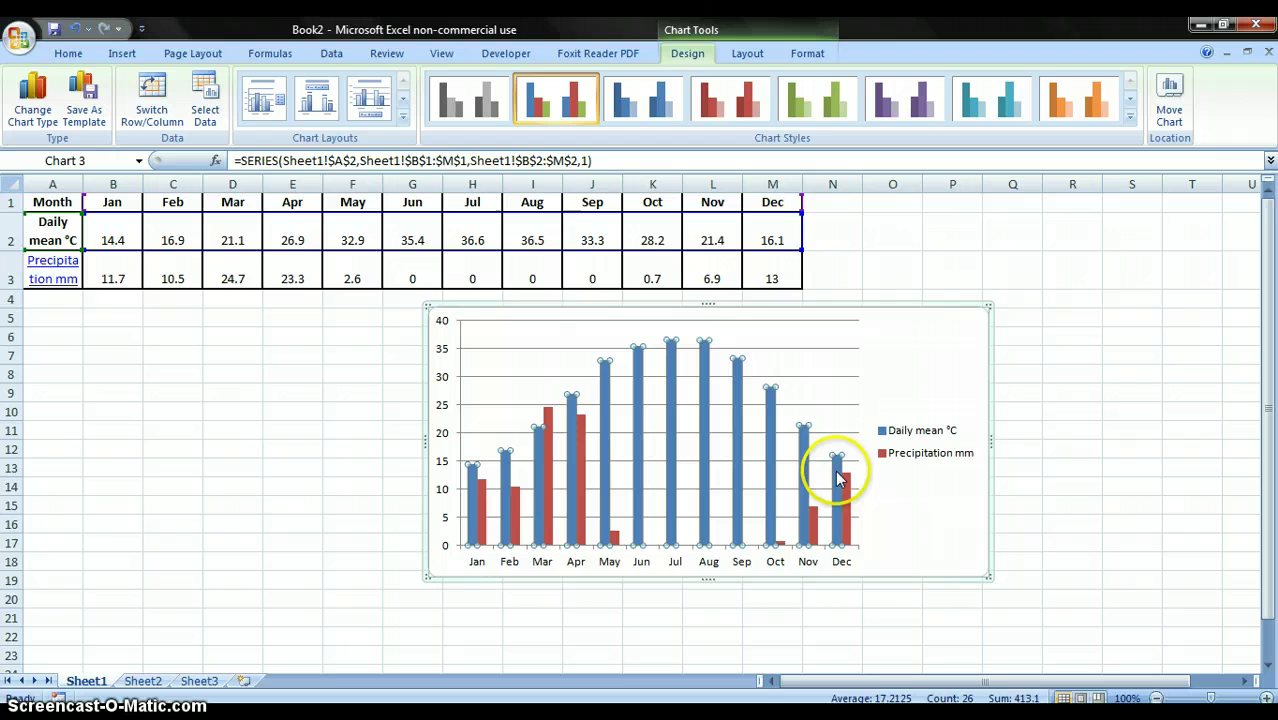
left_click(32, 100)
left_click(205, 268)
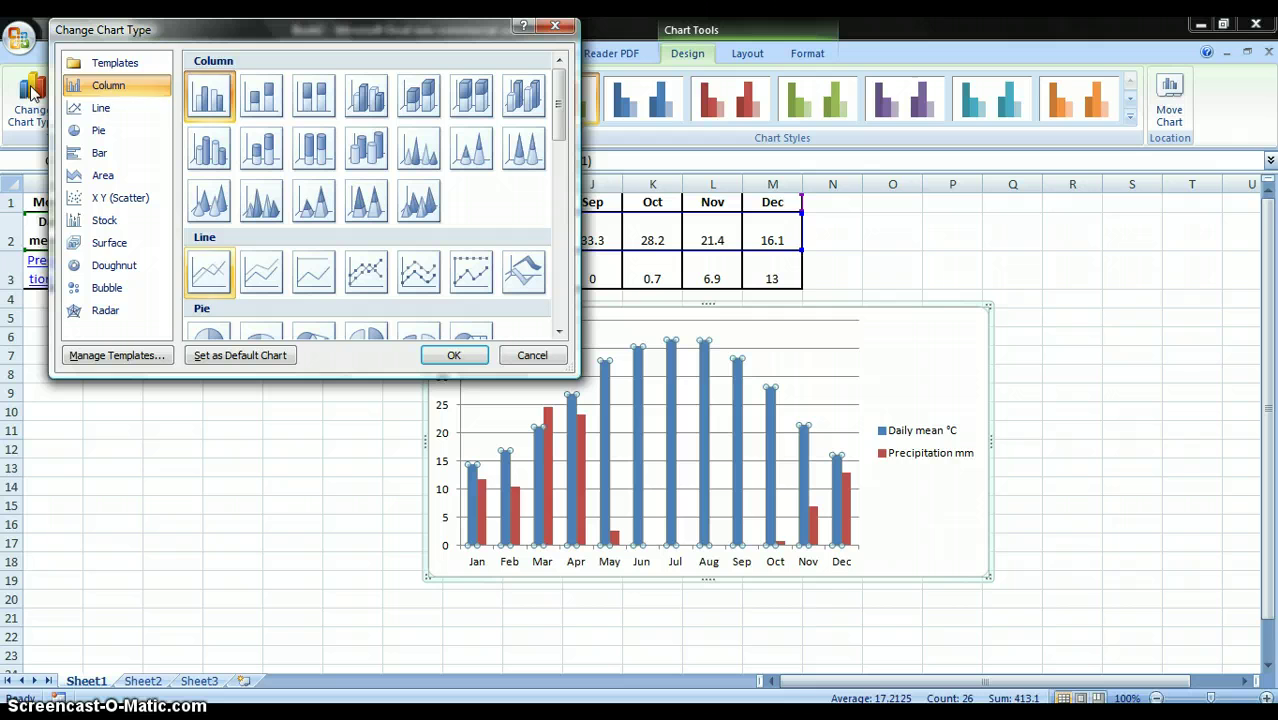
left_click(455, 353)
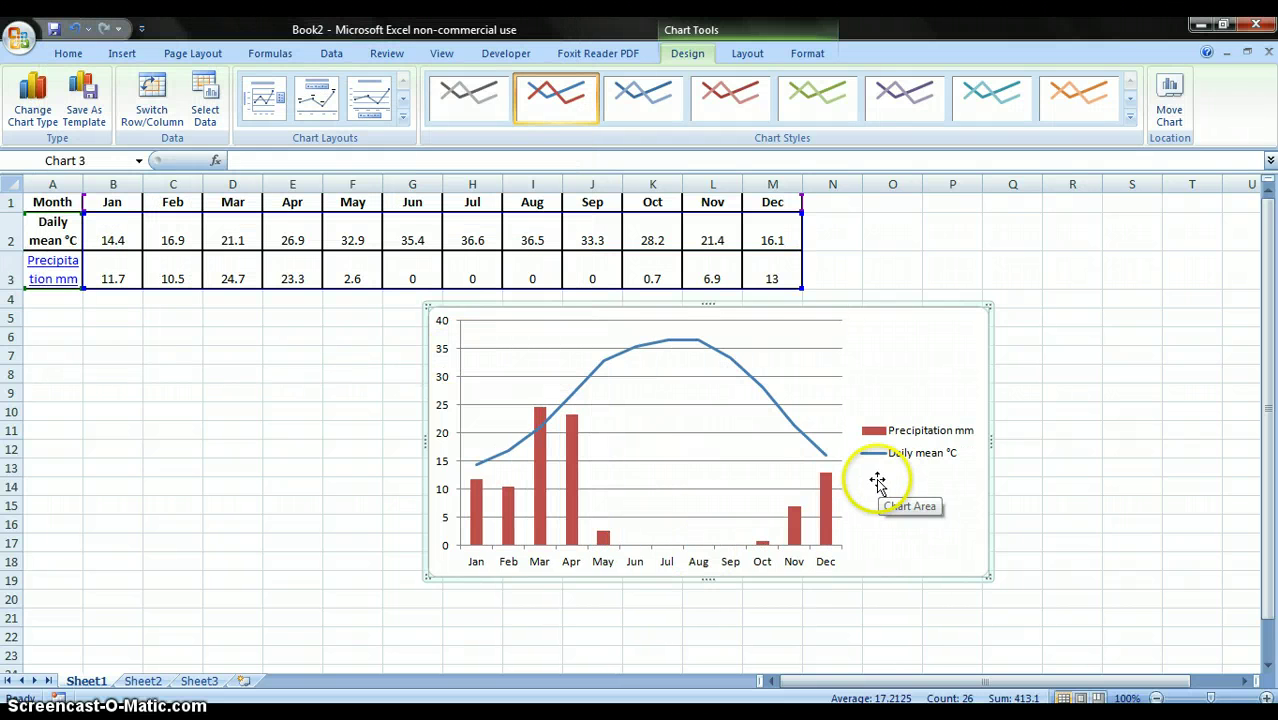
left_click(826, 488)
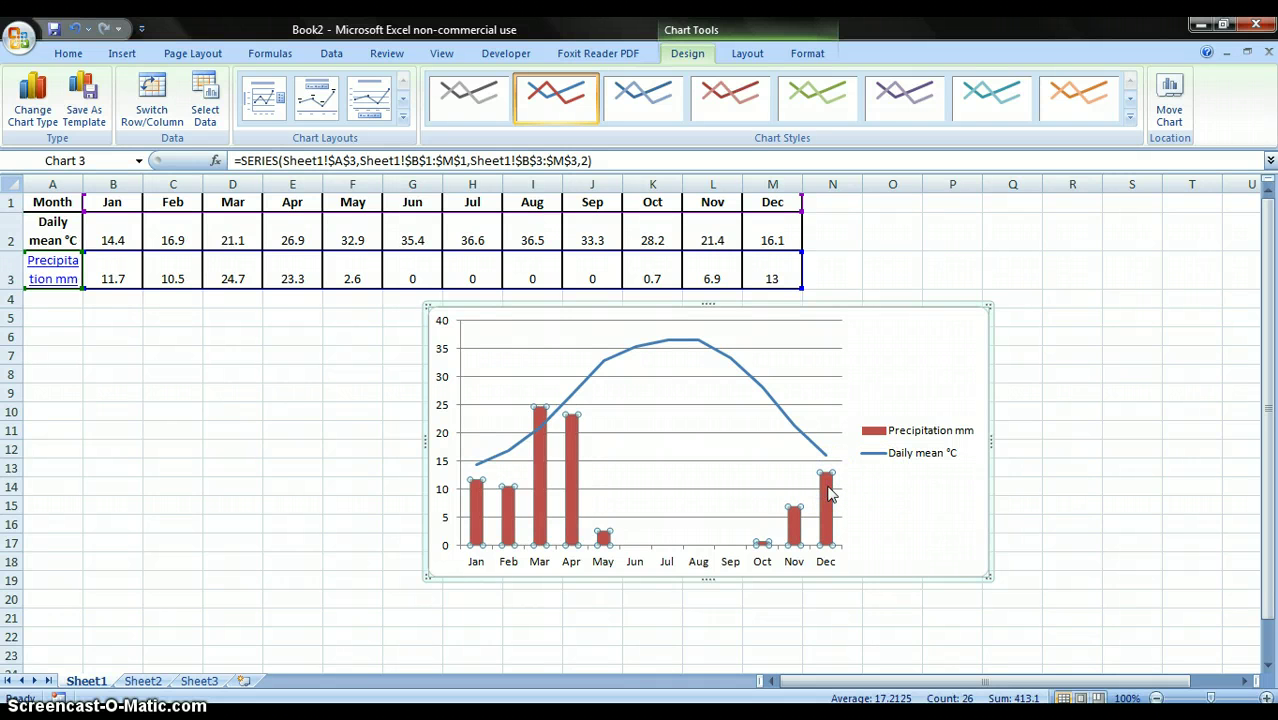
Give the Precipitation mm columns a solid blue fill.
right_click(828, 490)
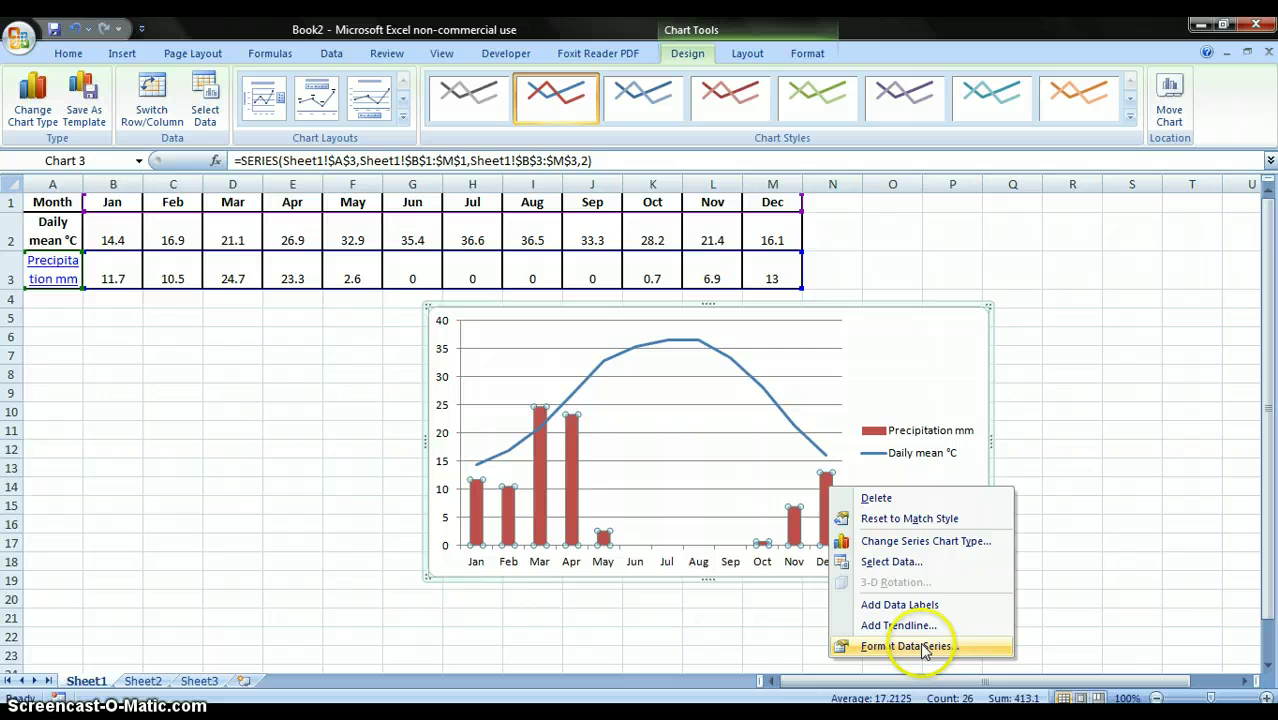
left_click(920, 646)
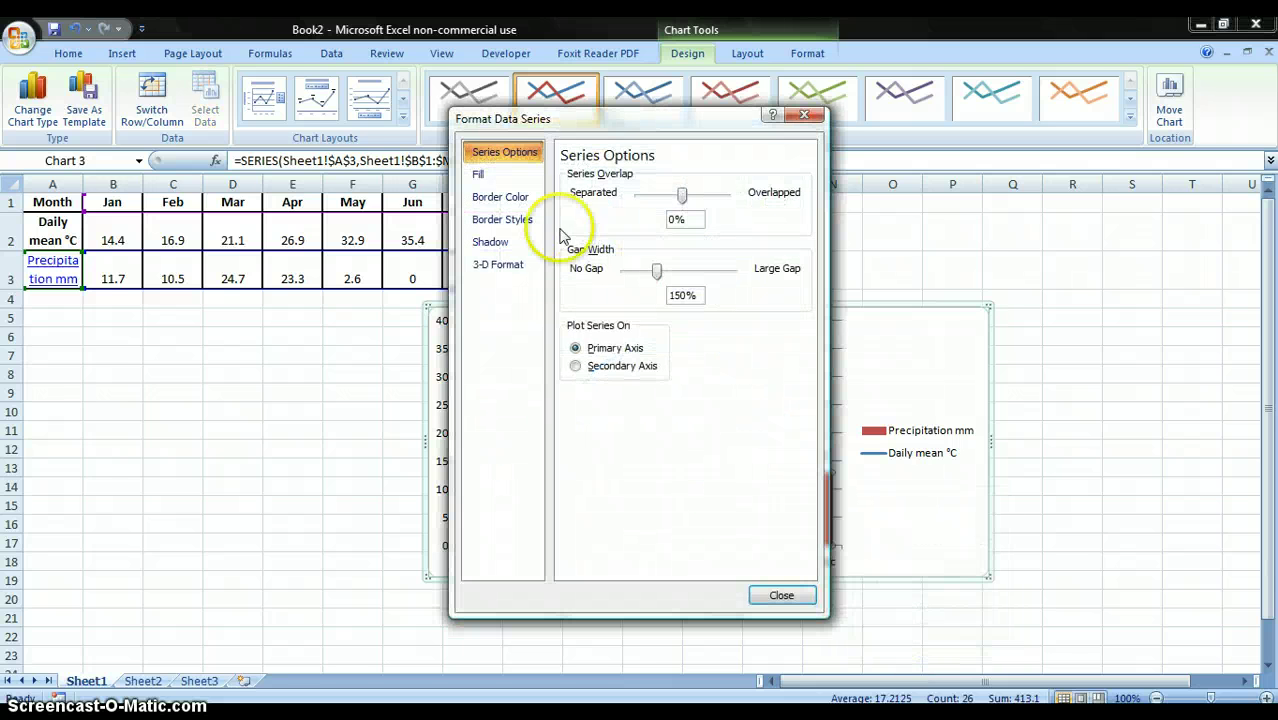
left_click(511, 176)
left_click(566, 195)
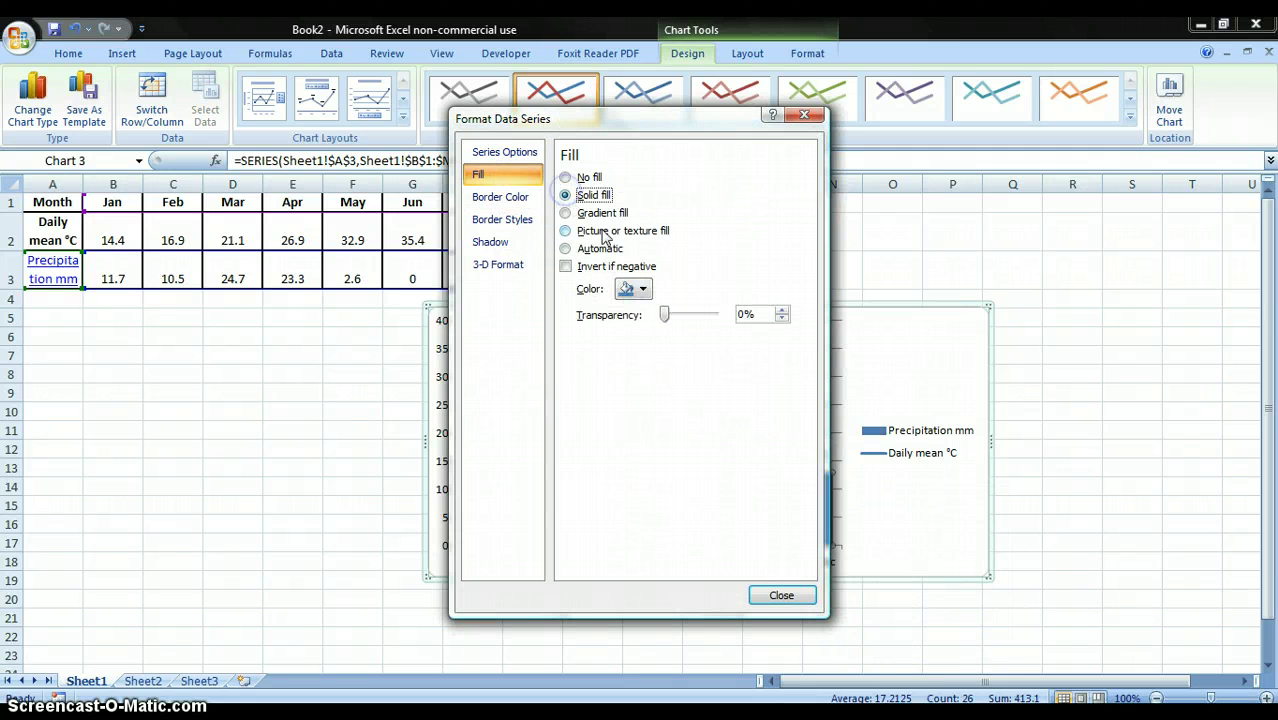
left_click(789, 596)
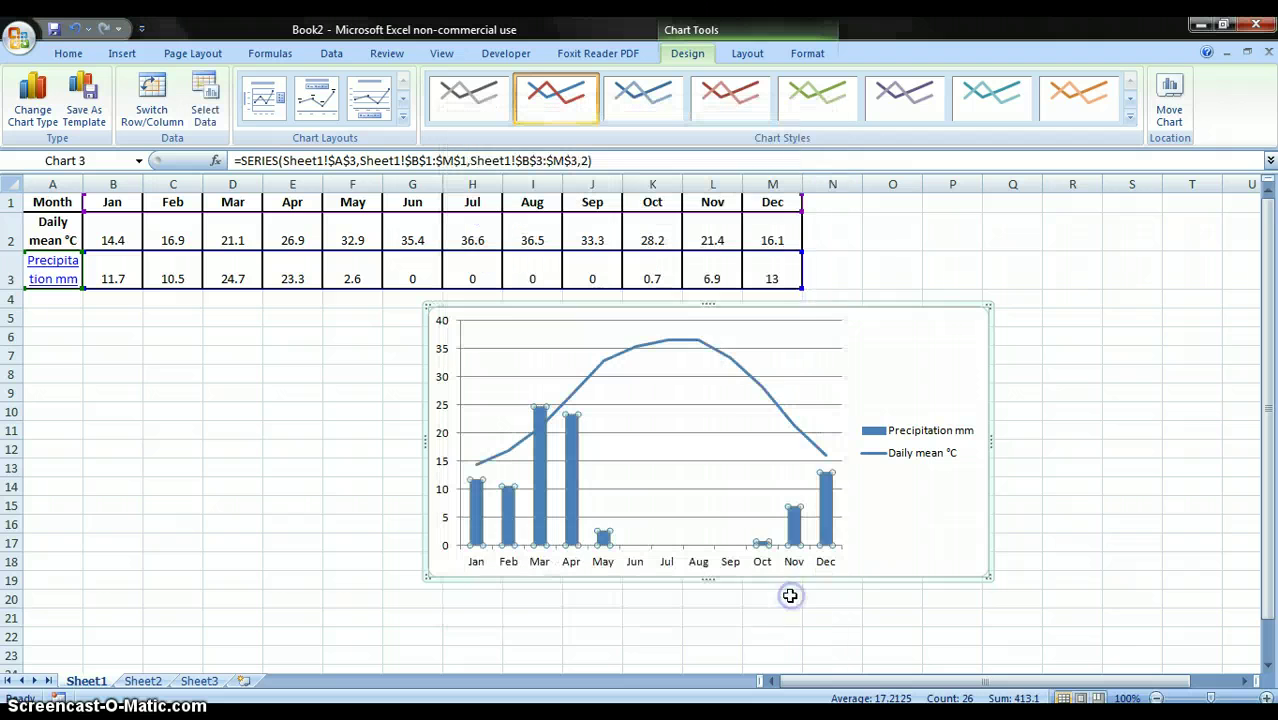
Make the Daily mean °C line solid red and plot it on the secondary axis.
right_click(771, 402)
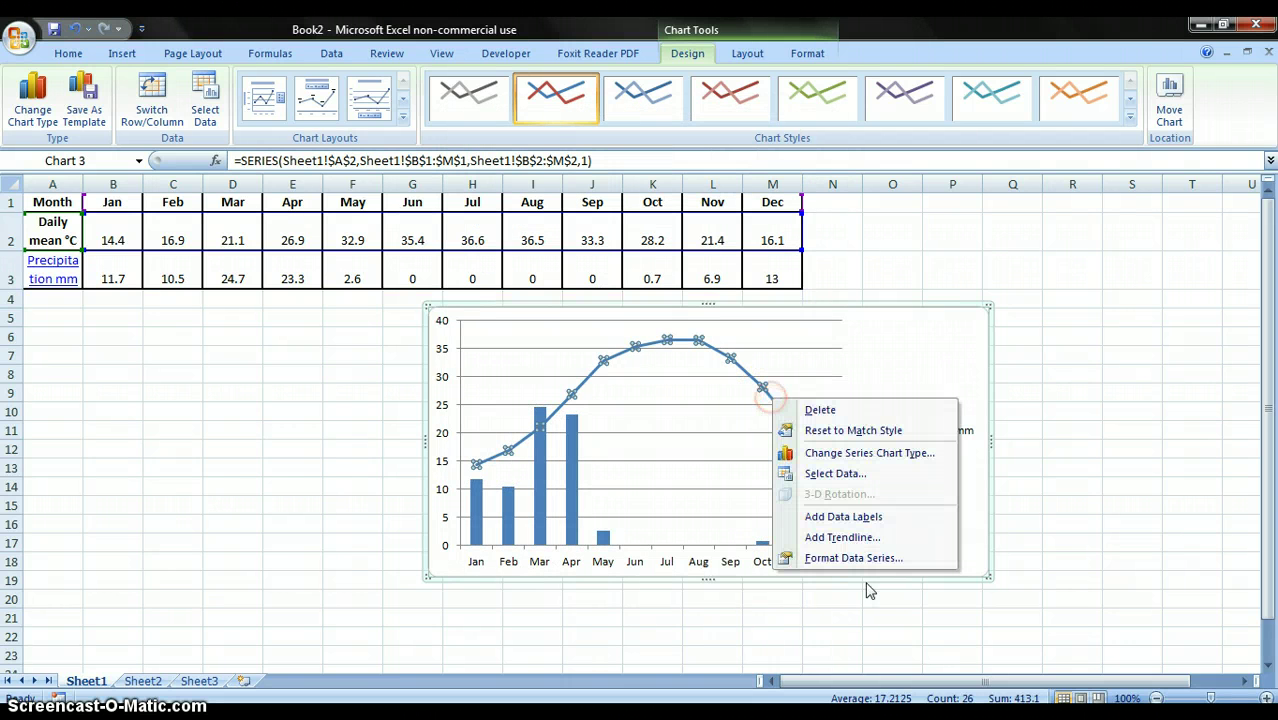
left_click(850, 558)
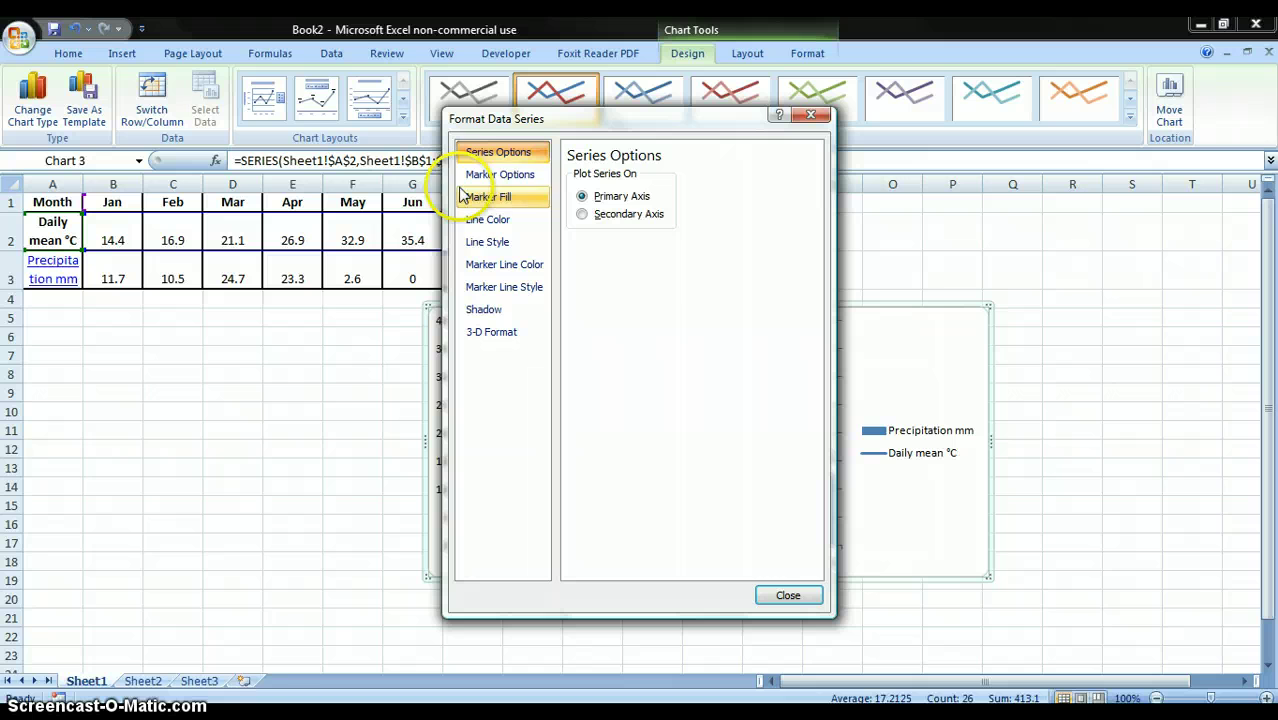
left_click(489, 220)
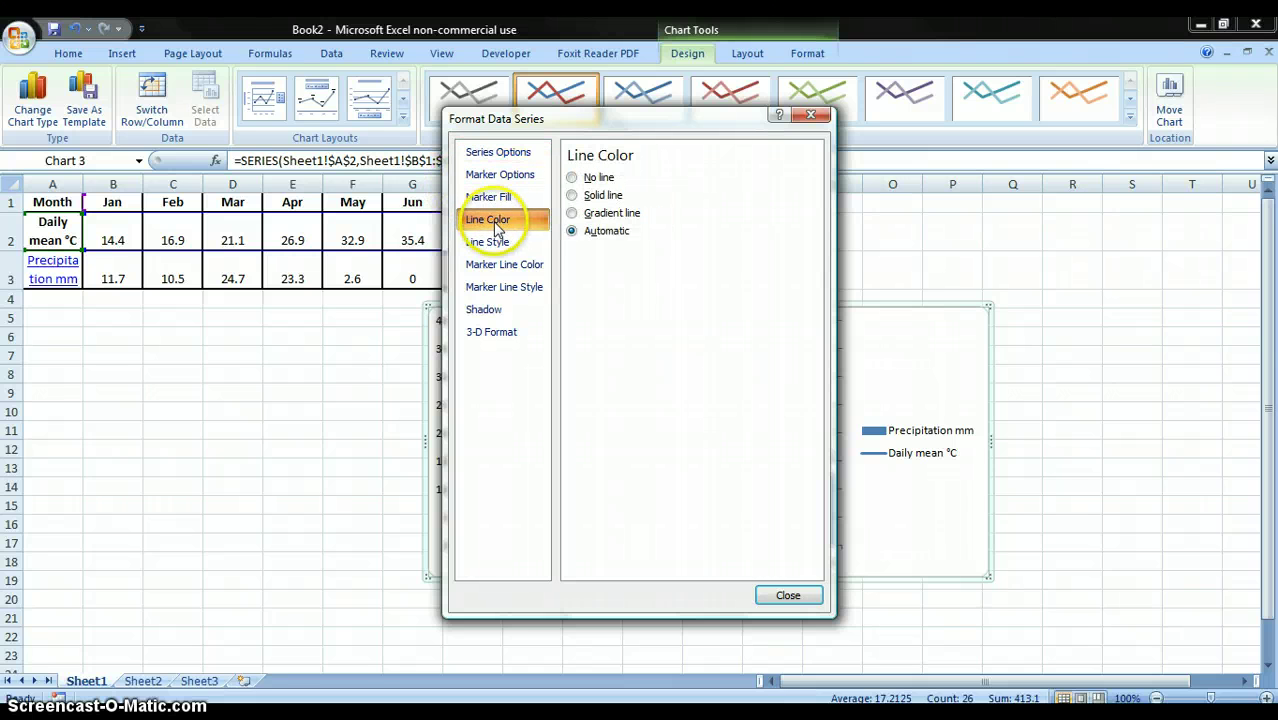
left_click(600, 196)
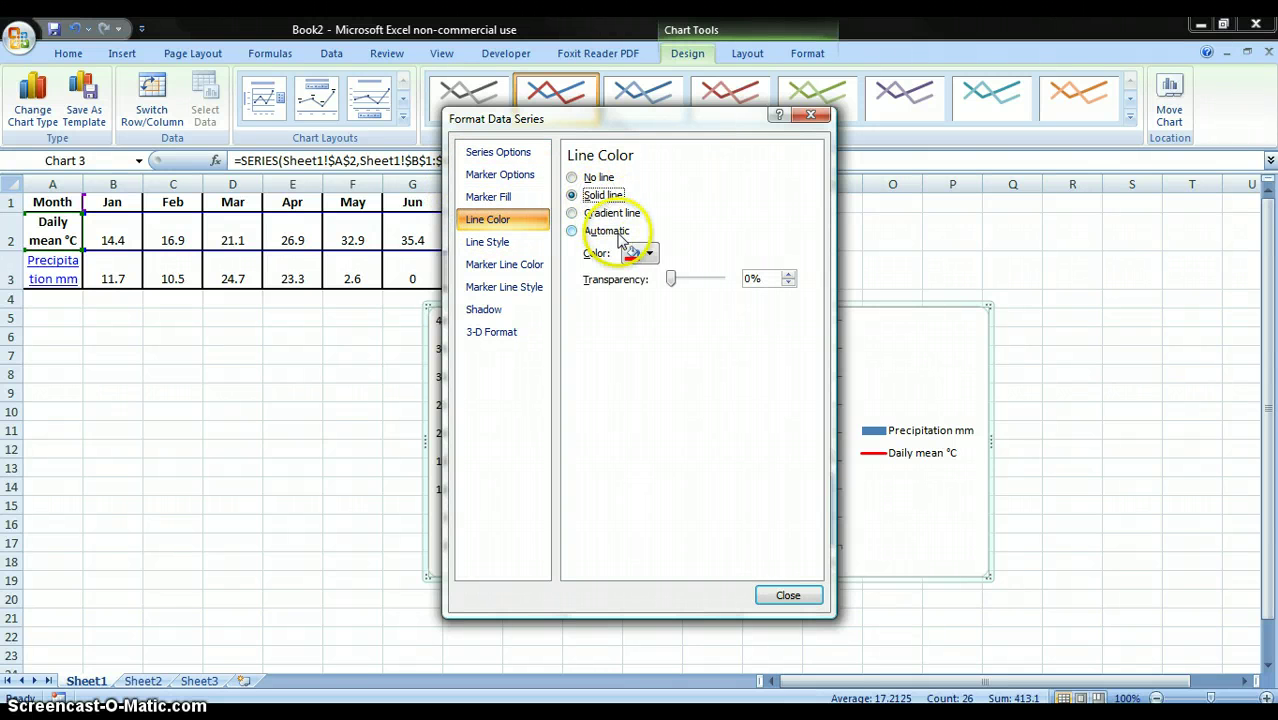
left_click(508, 154)
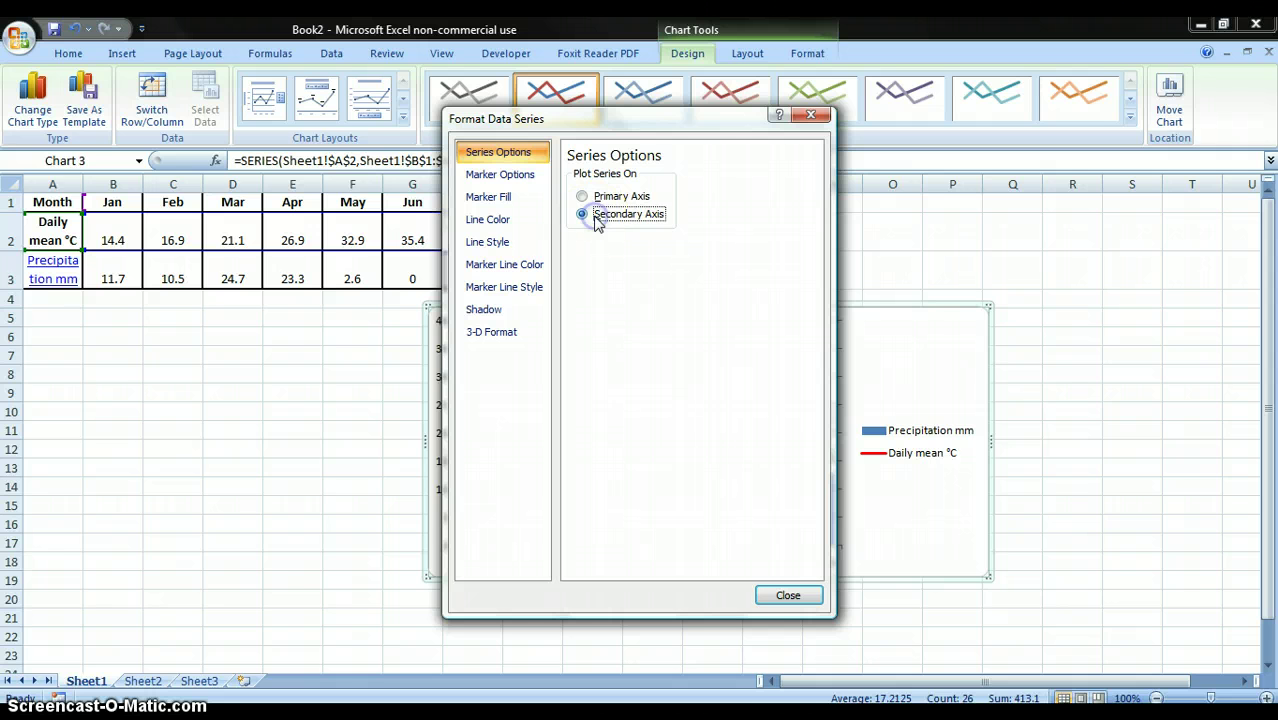
left_click(786, 595)
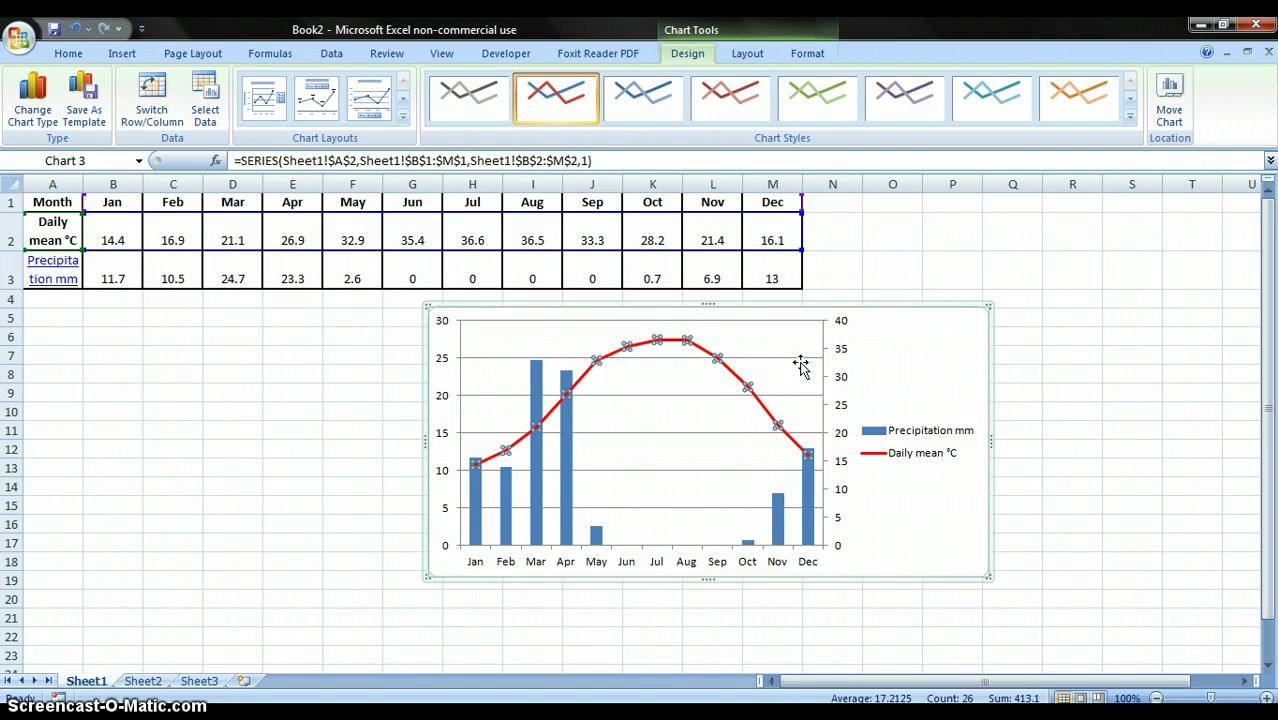
Set the left precipitation axis to a fixed maximum of 40.
left_click(445, 329)
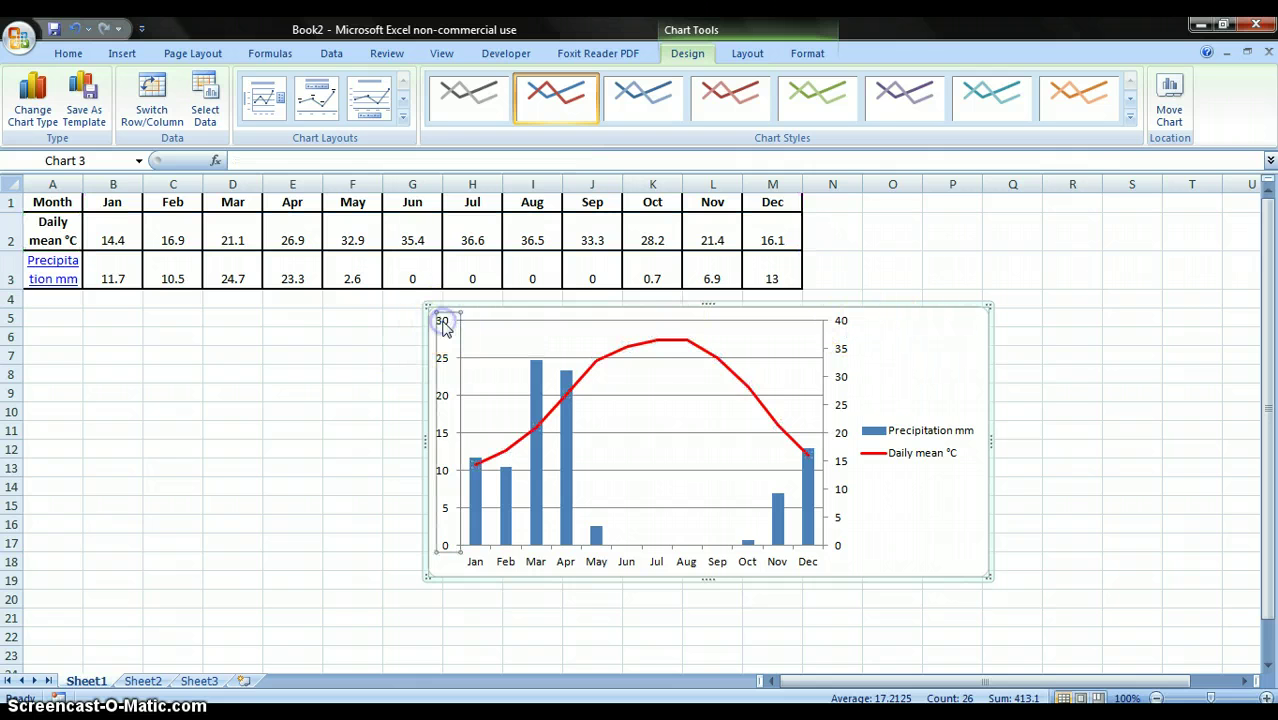
right_click(445, 329)
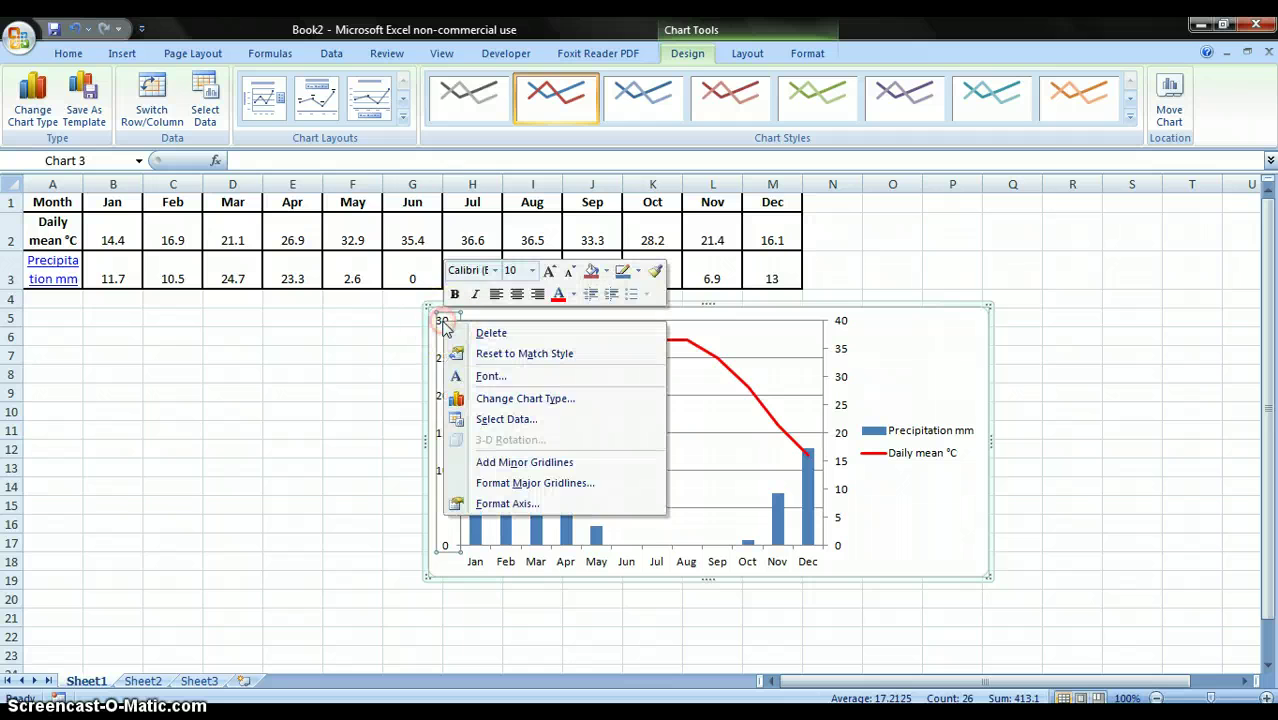
left_click(567, 505)
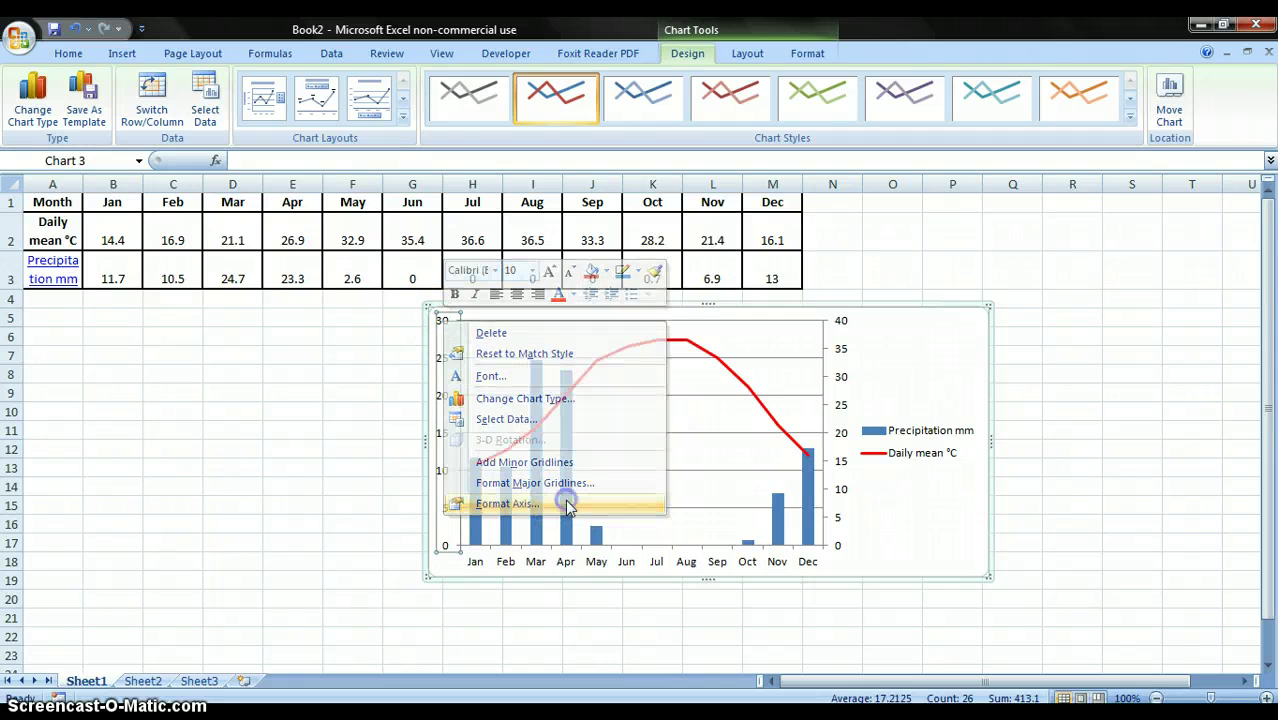
left_click(670, 197)
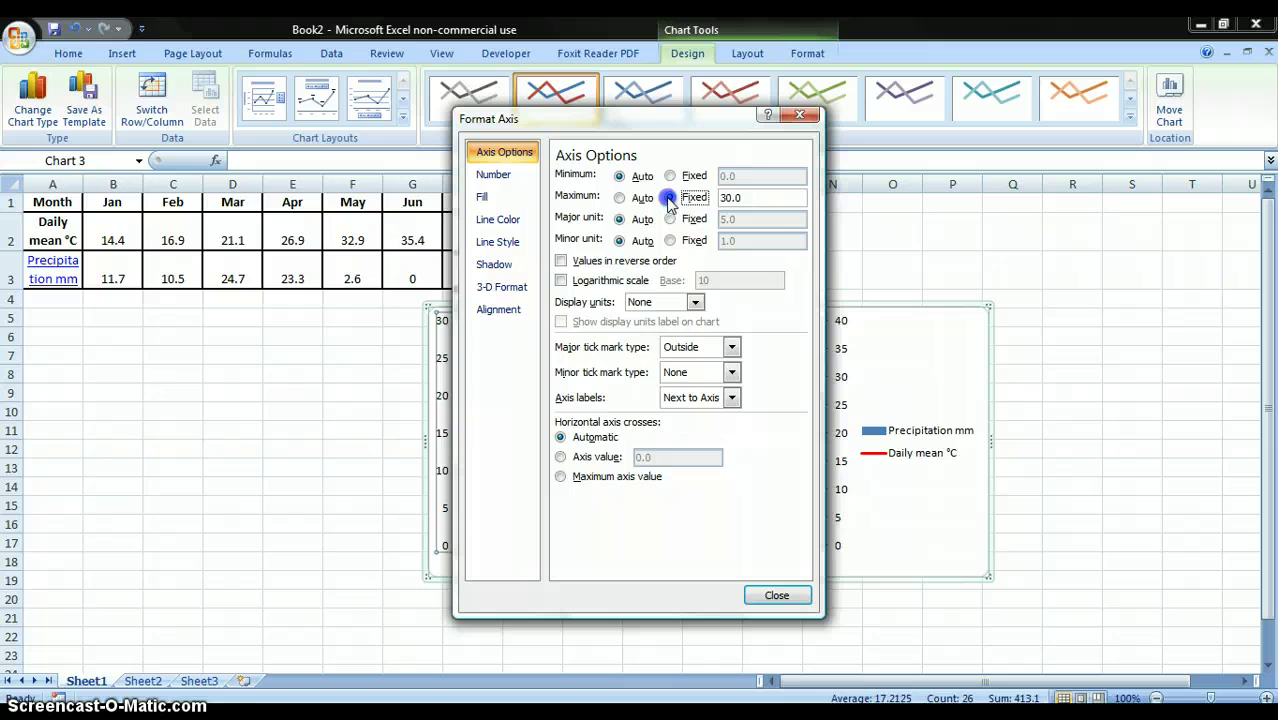
left_click_drag(714, 197, 728, 197)
type("40")
left_click(762, 595)
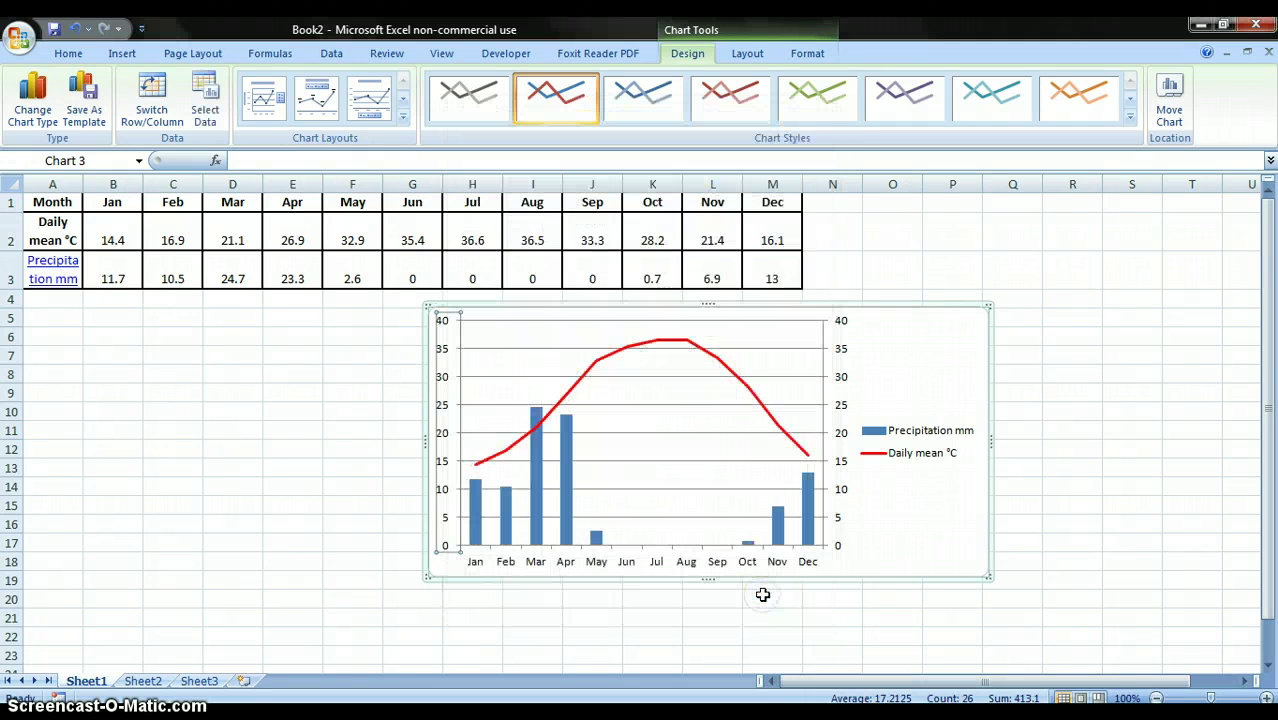
left_click(907, 528)
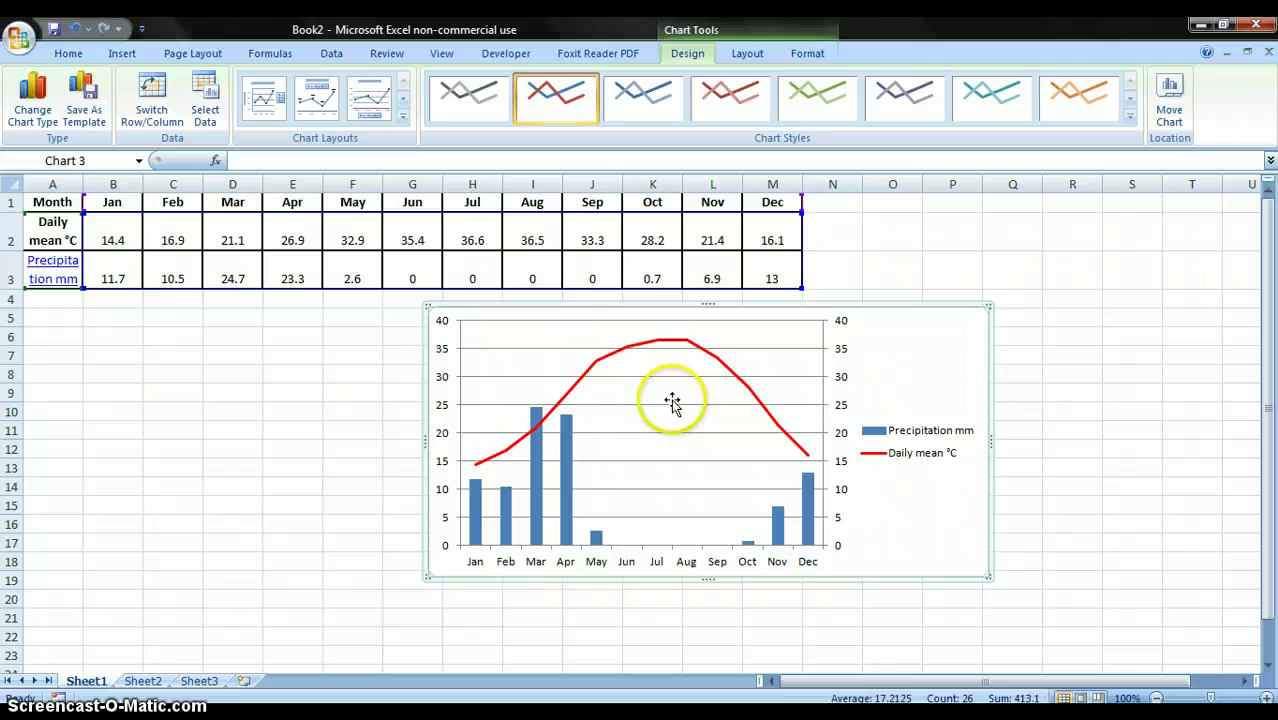
Add a chart title above the chart reading 'A climate graph of the Sahara Desert'.
left_click(752, 52)
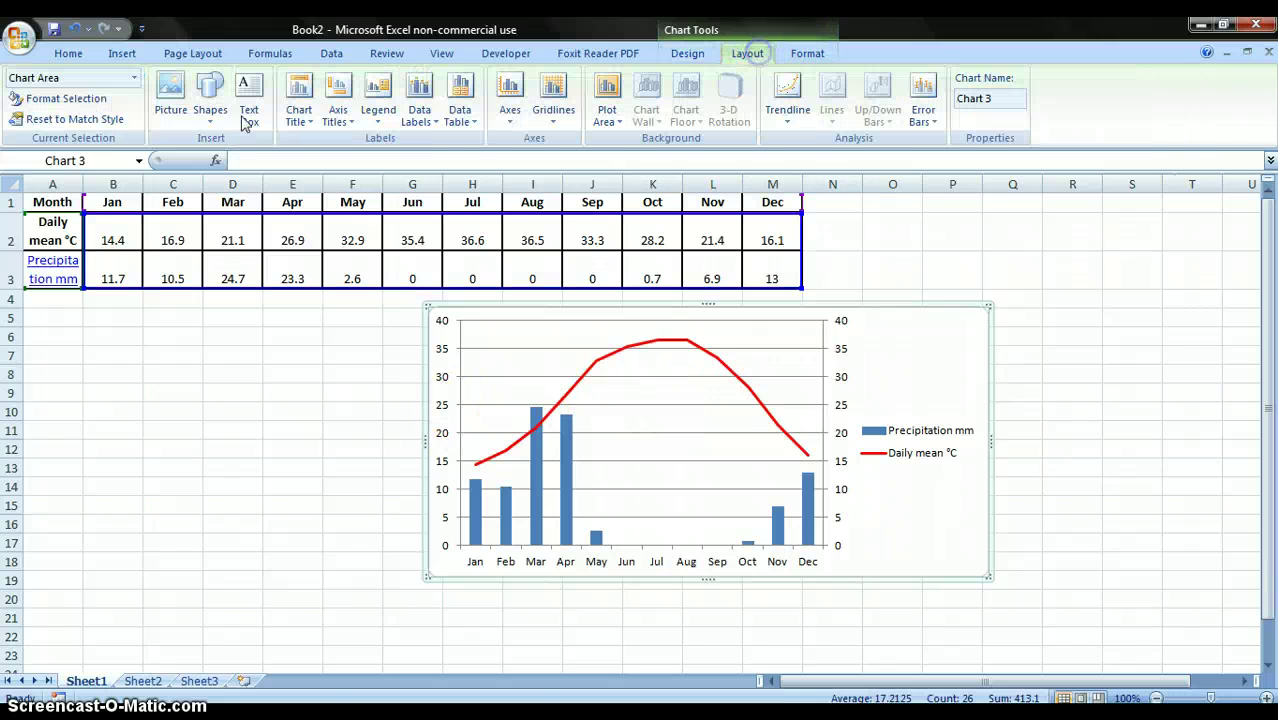
left_click(298, 106)
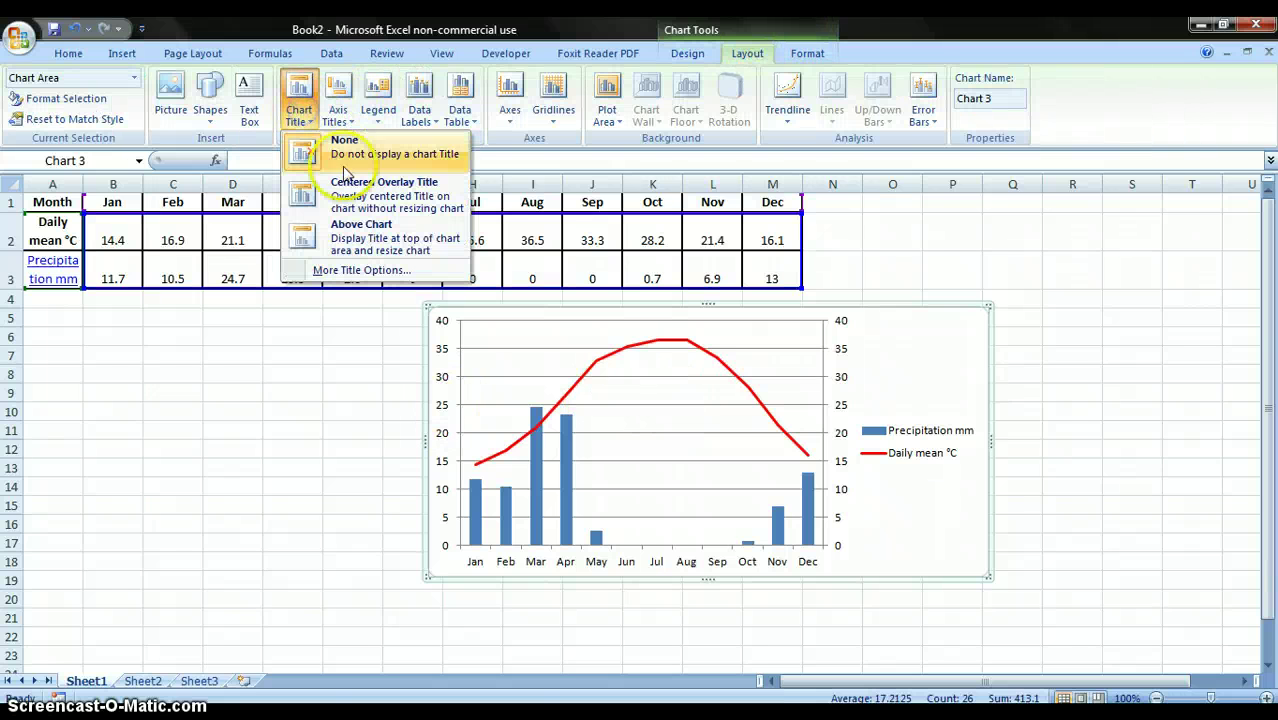
left_click(378, 238)
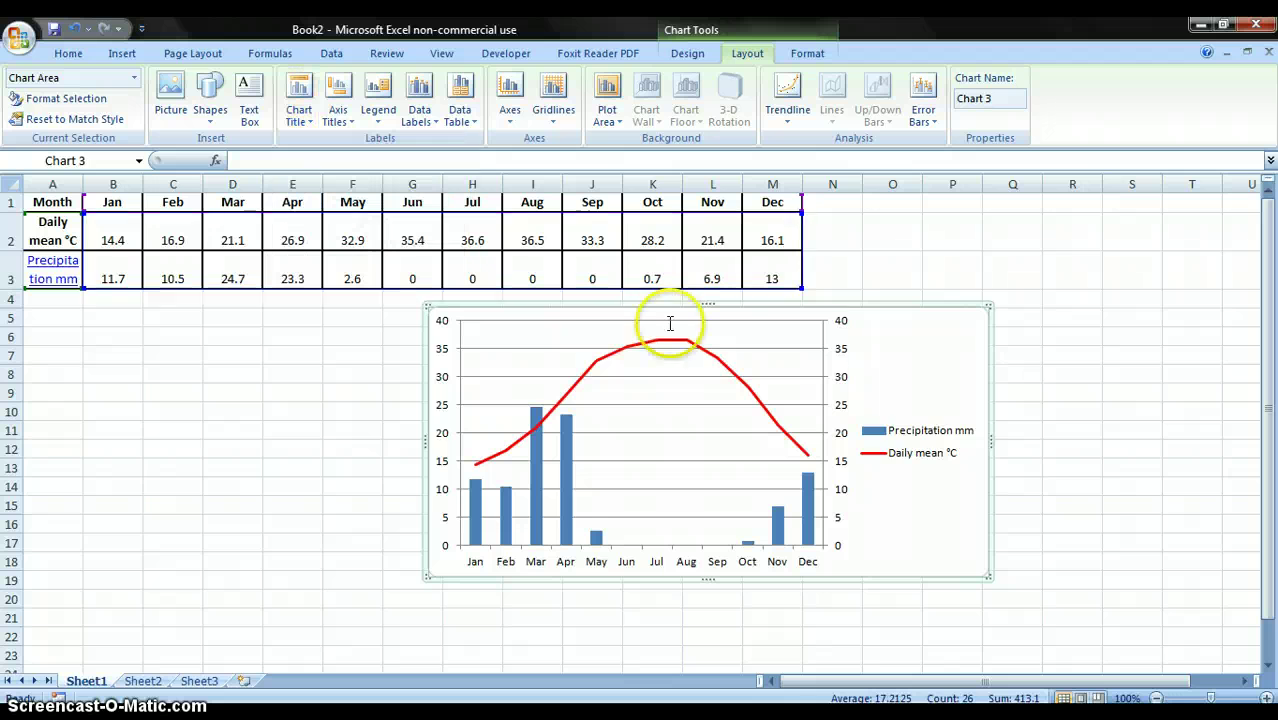
triple_click(703, 333)
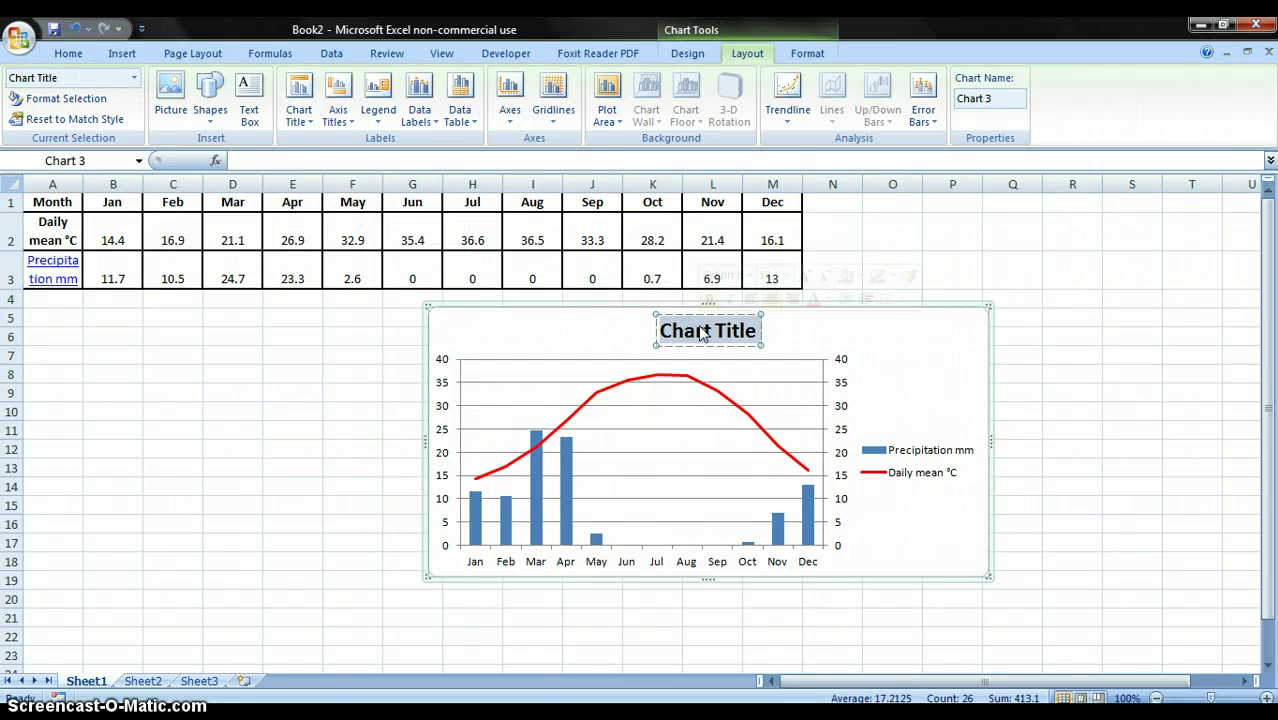
key("BackSpace")
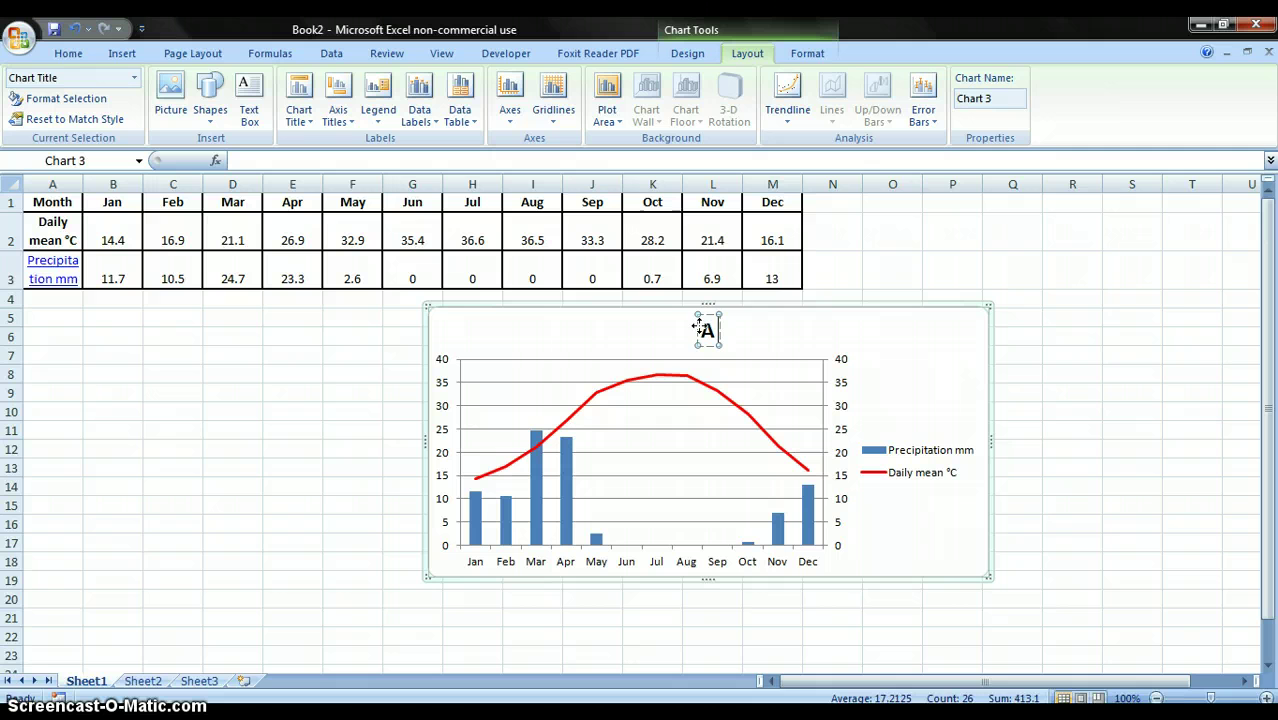
type("A climate graph of t")
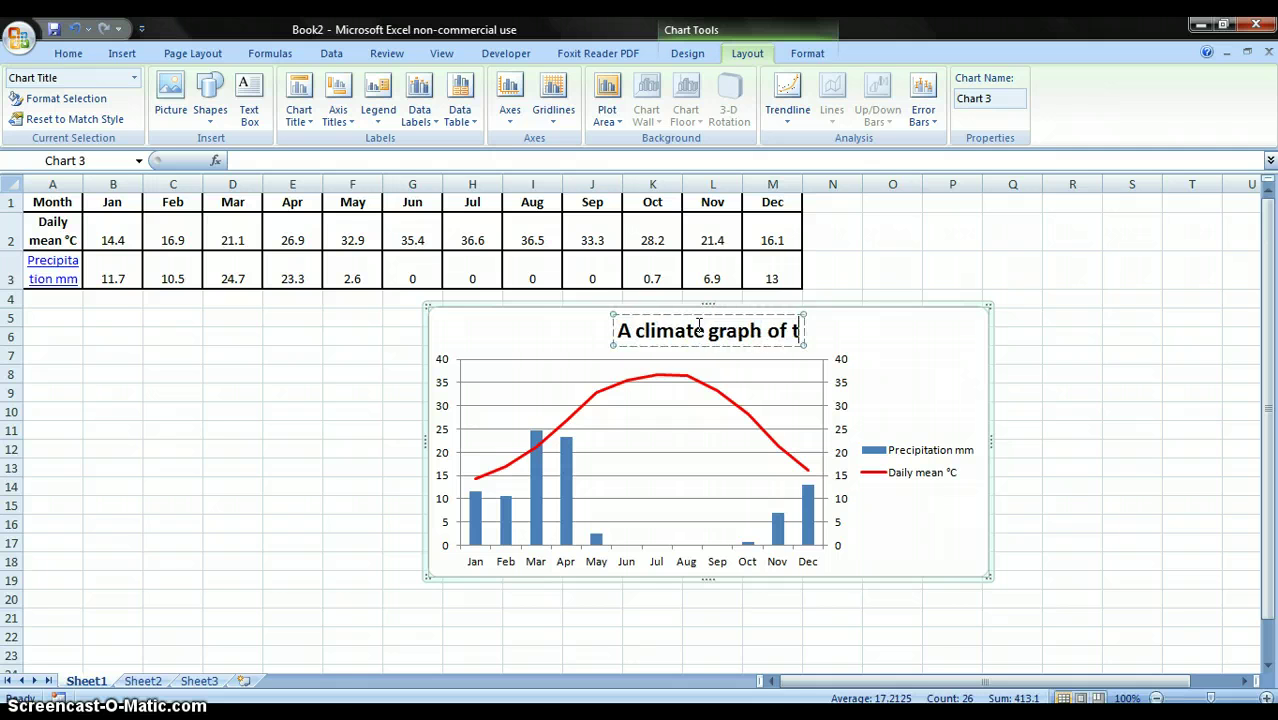
type("he Sahara Desert")
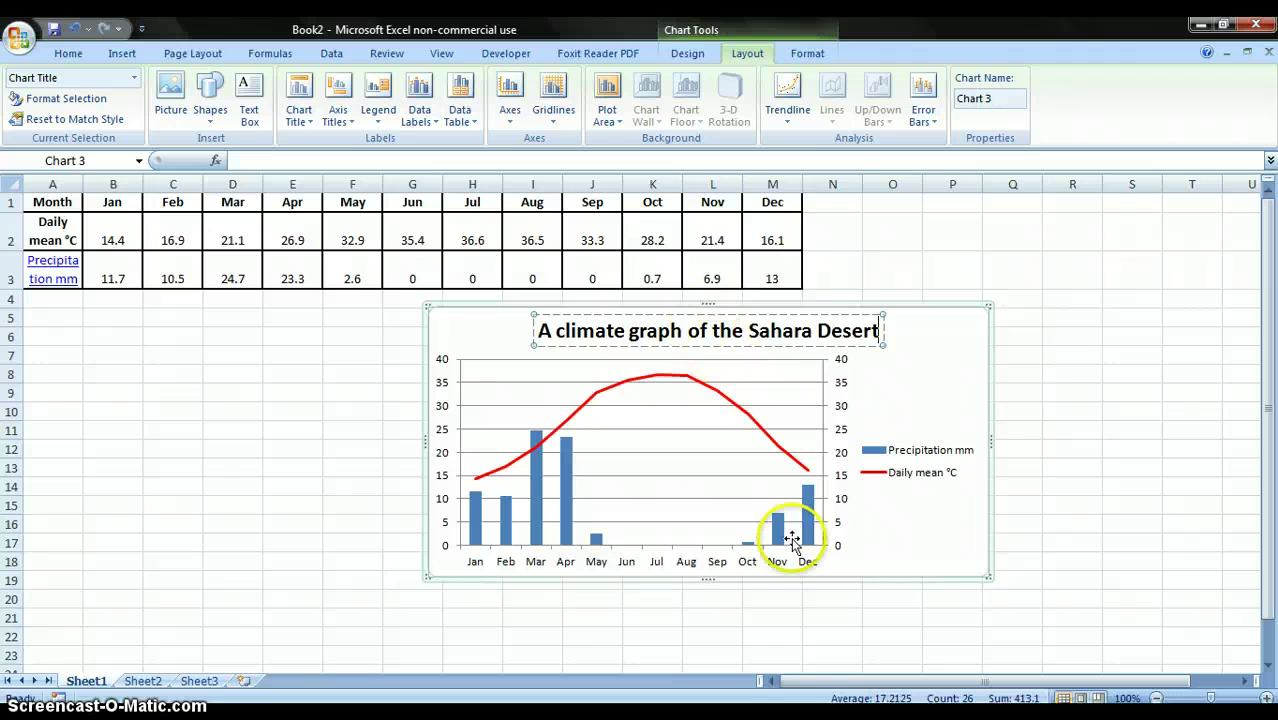
Add a primary horizontal axis title below the month axis.
left_click(340, 105)
mouse_move(408, 163)
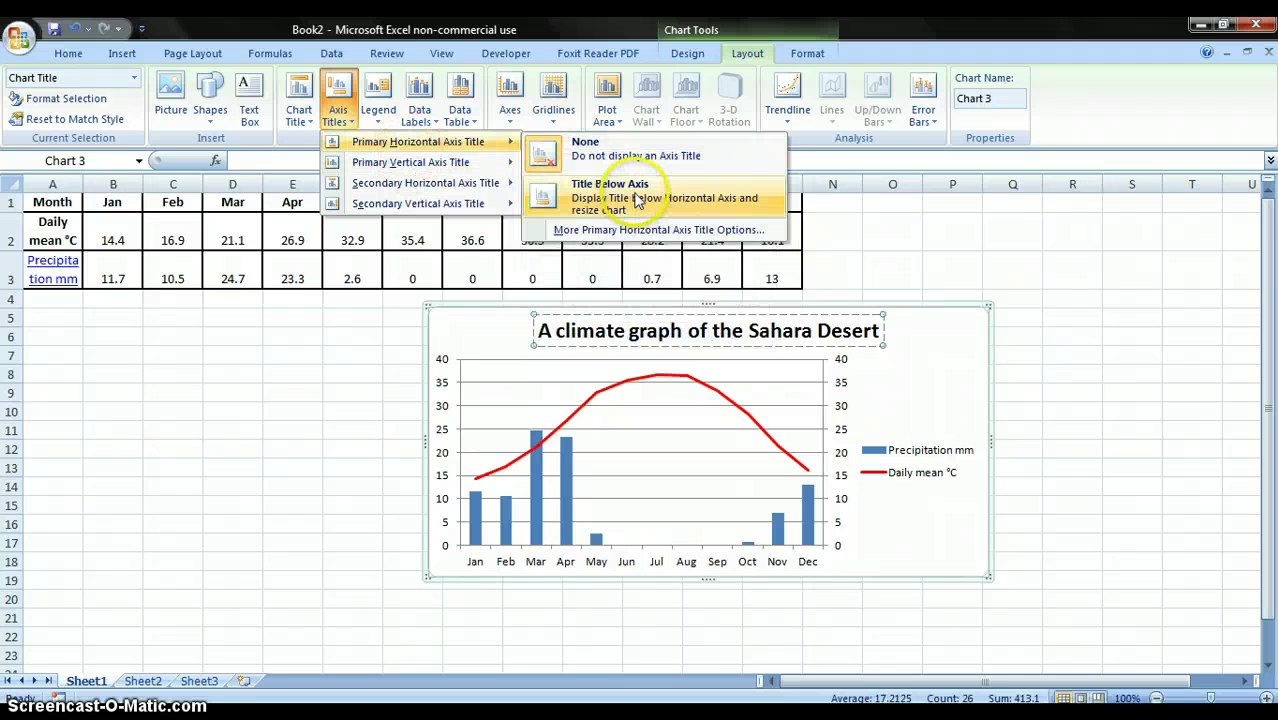
left_click(634, 190)
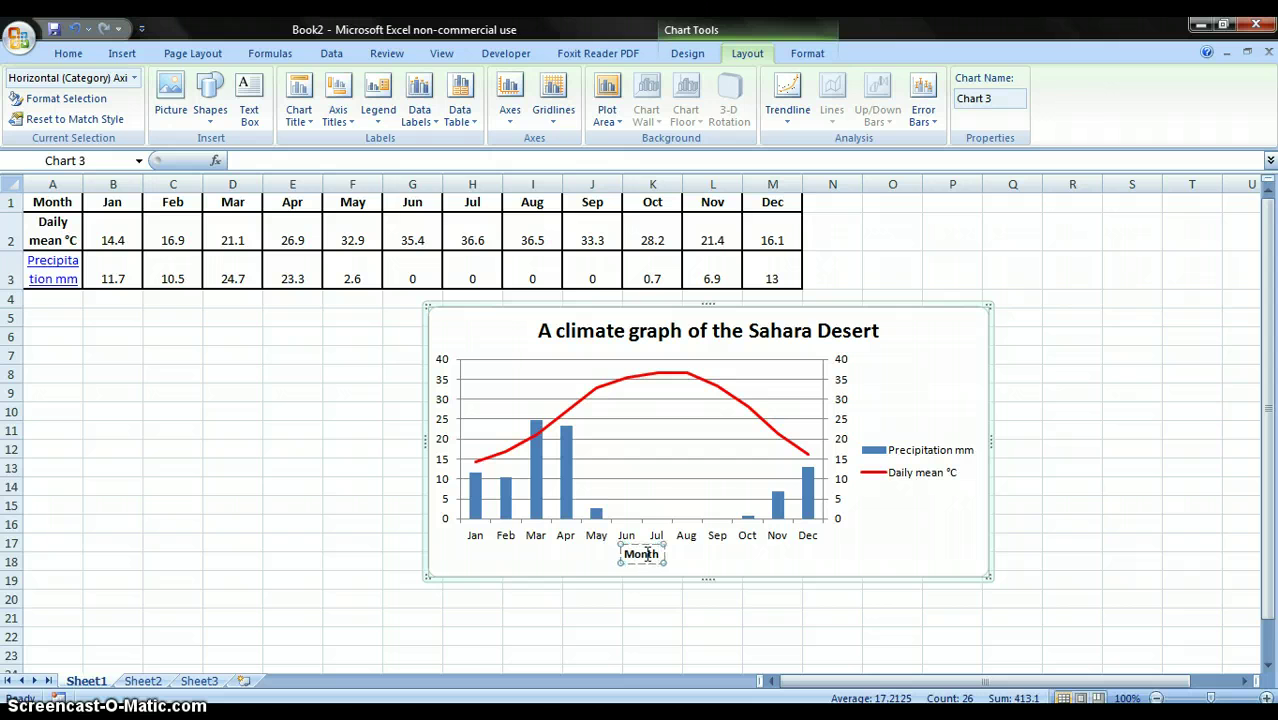
Add a rotated right-axis title reading 'Daily Mean Temperature (Degrees Celcius)'.
left_click(337, 100)
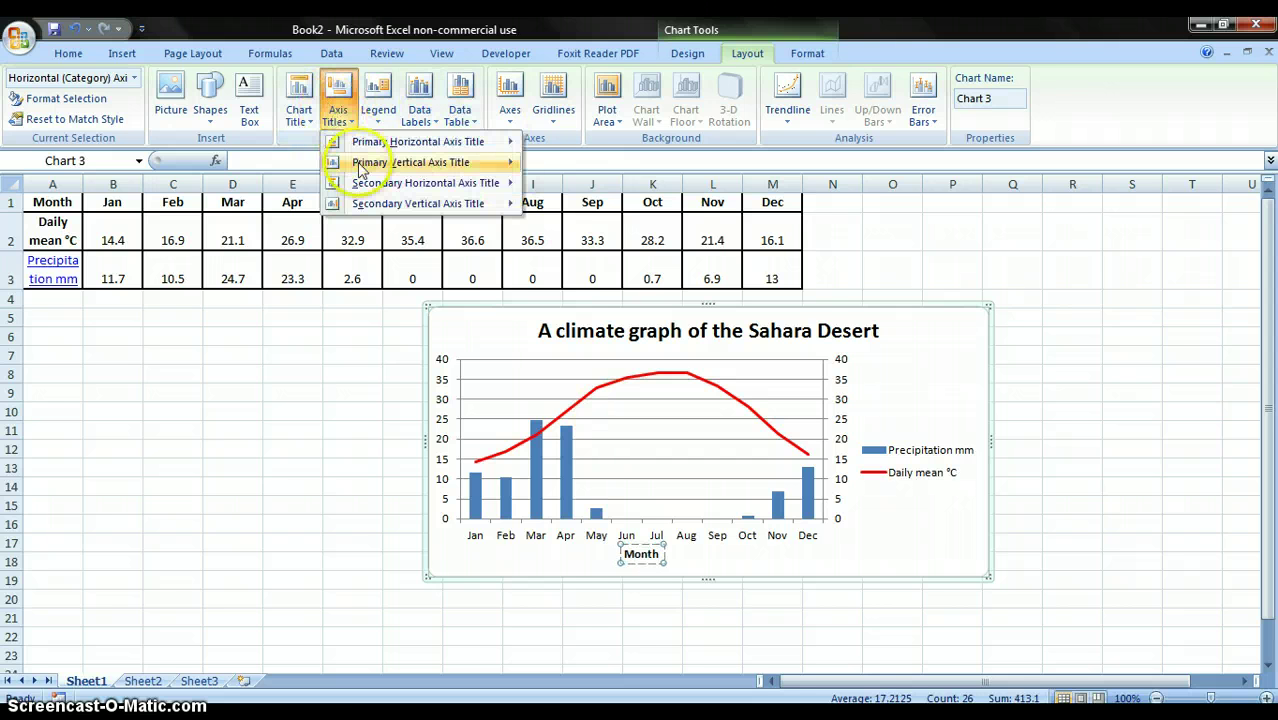
mouse_move(367, 192)
mouse_move(447, 210)
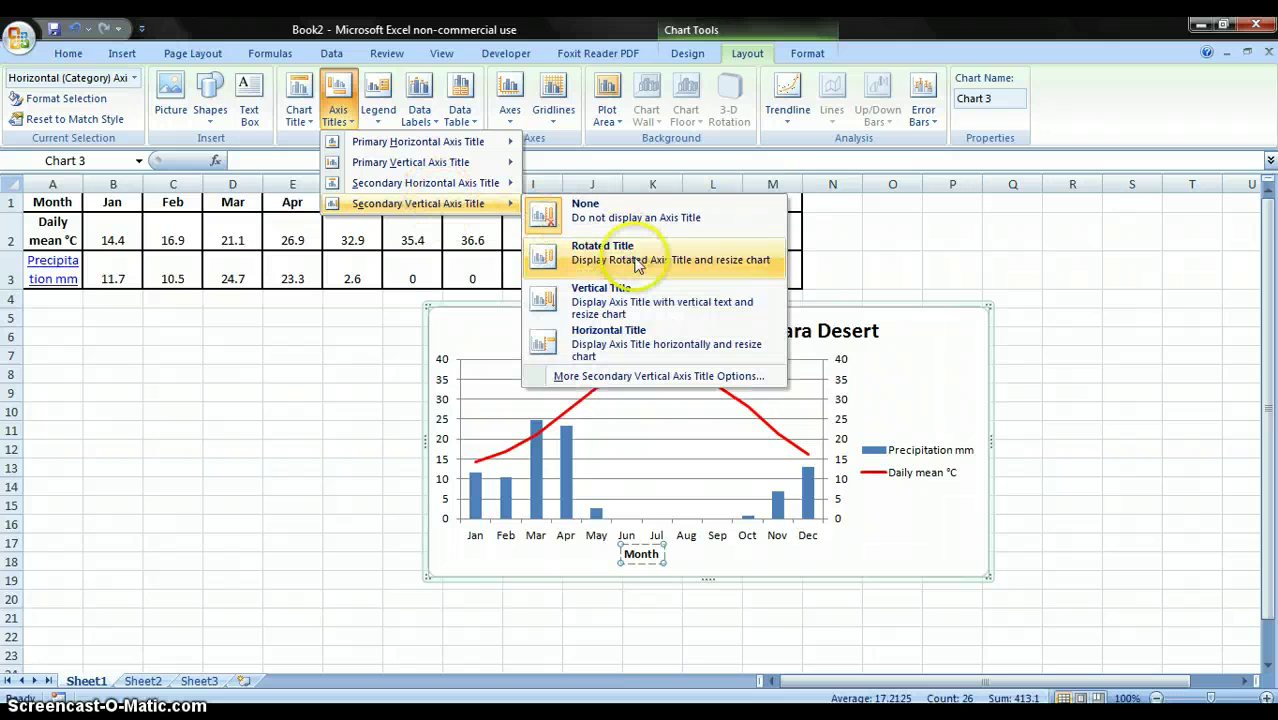
left_click(634, 258)
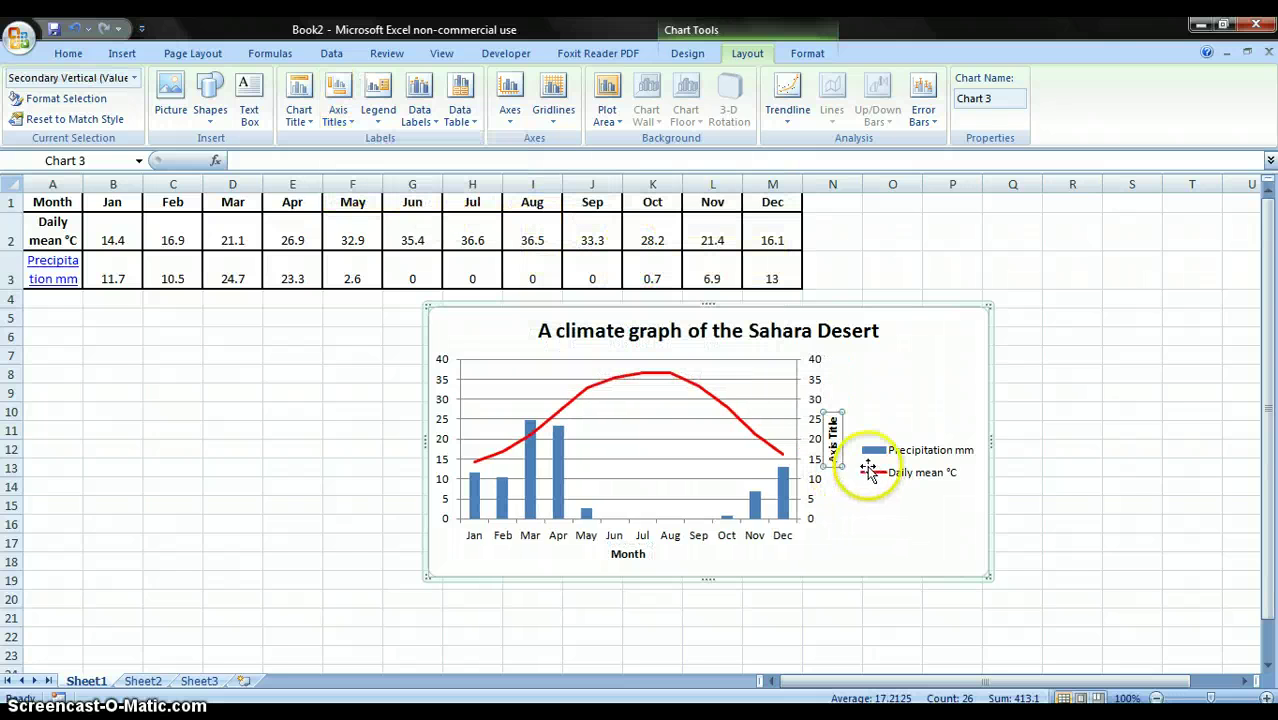
left_click_drag(834, 466, 833, 455)
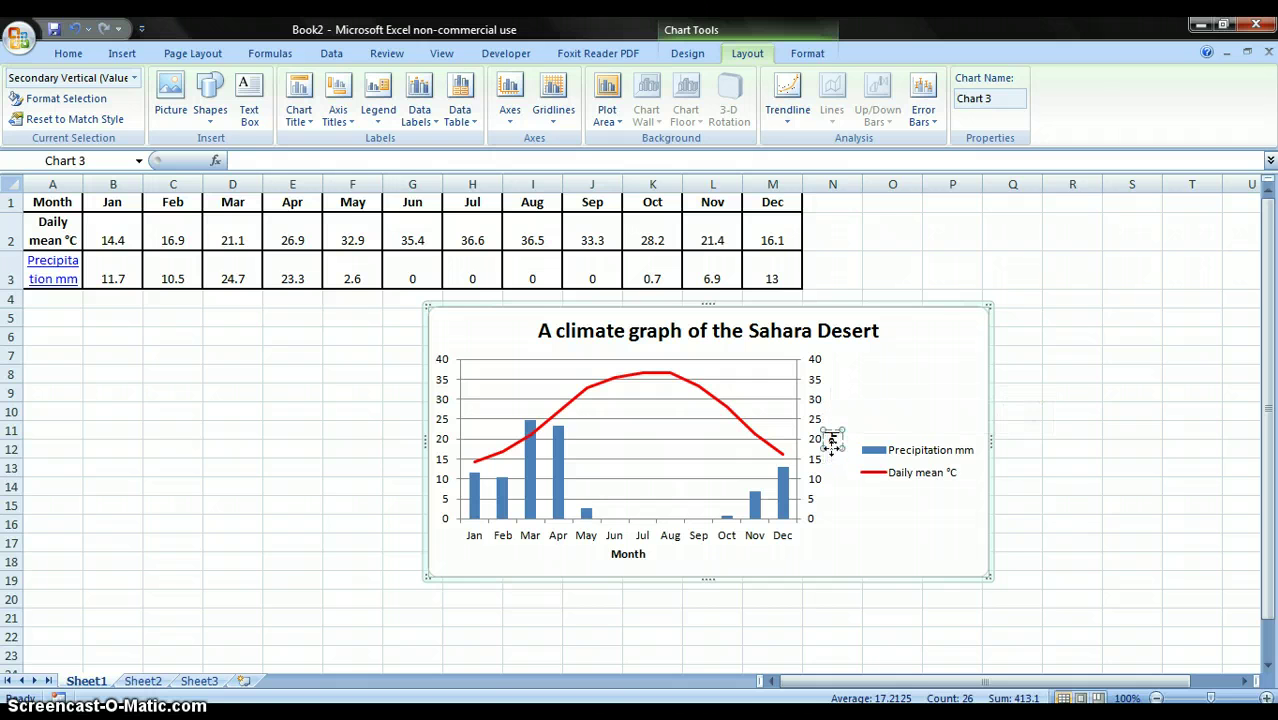
type("Daily Mean Temperature")
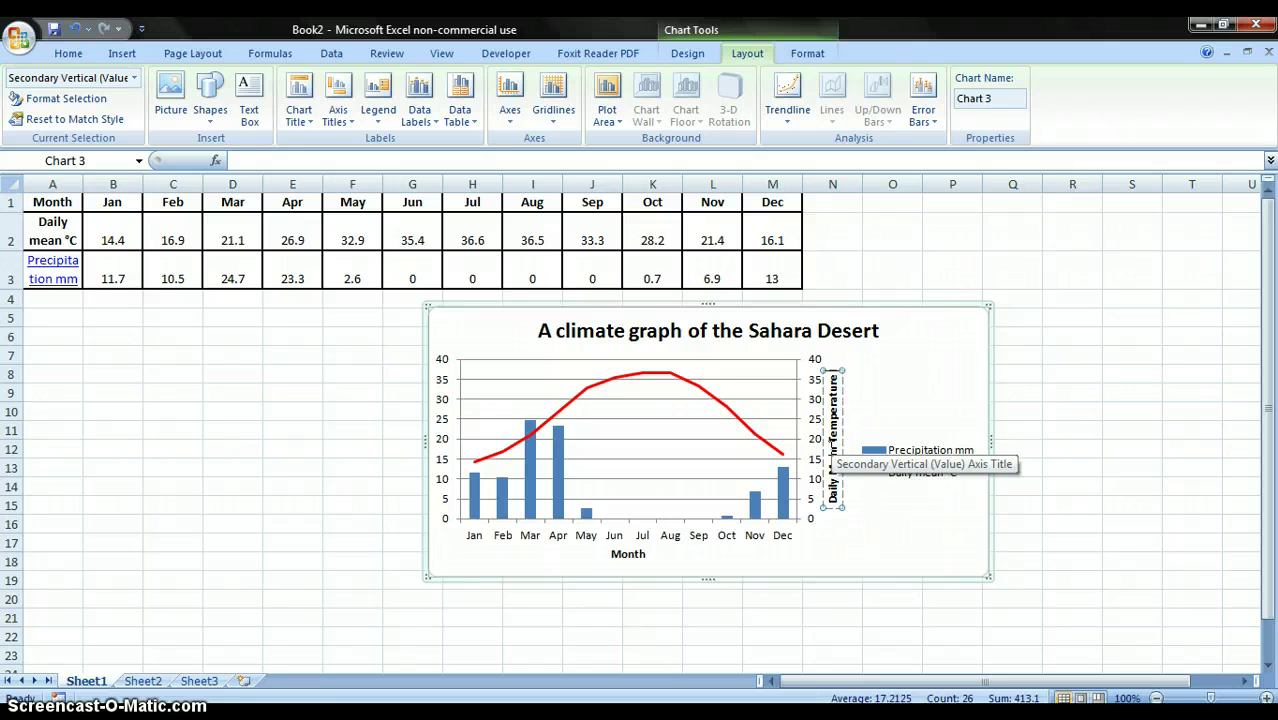
type(" (Degrees Ce")
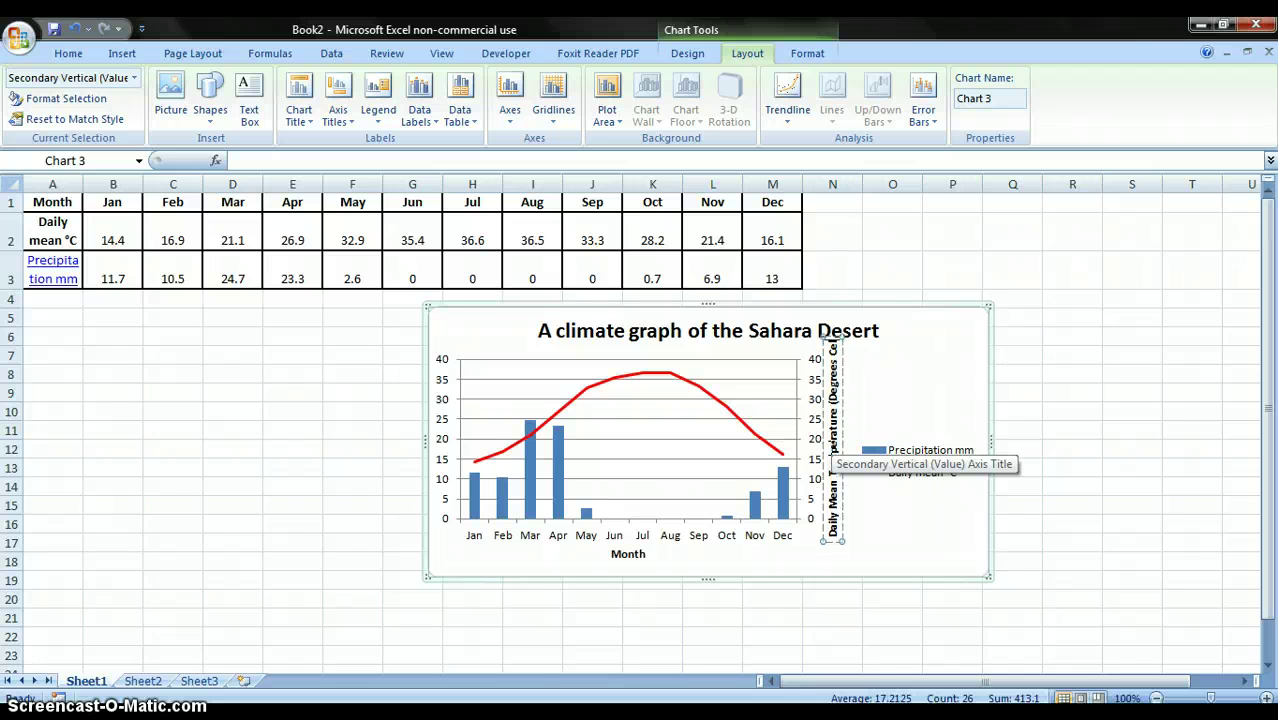
type("lcius")
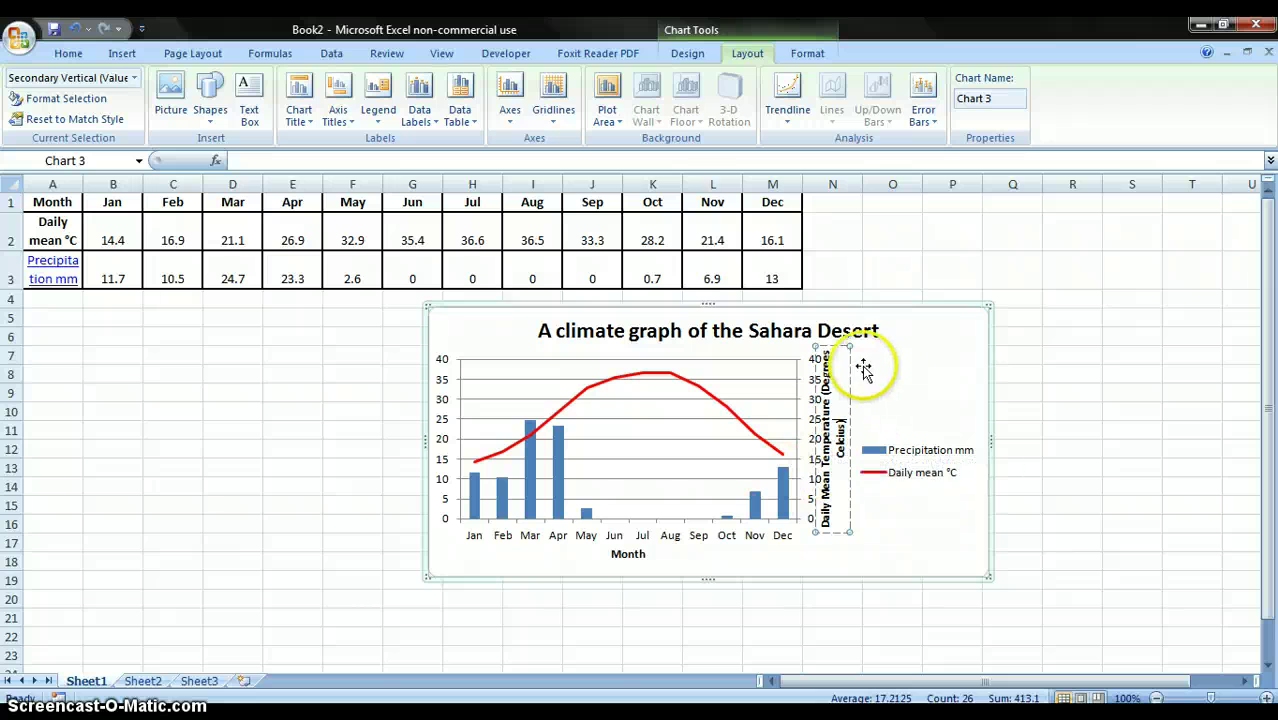
Break the temperature axis title onto two lines before the units.
left_click(838, 398)
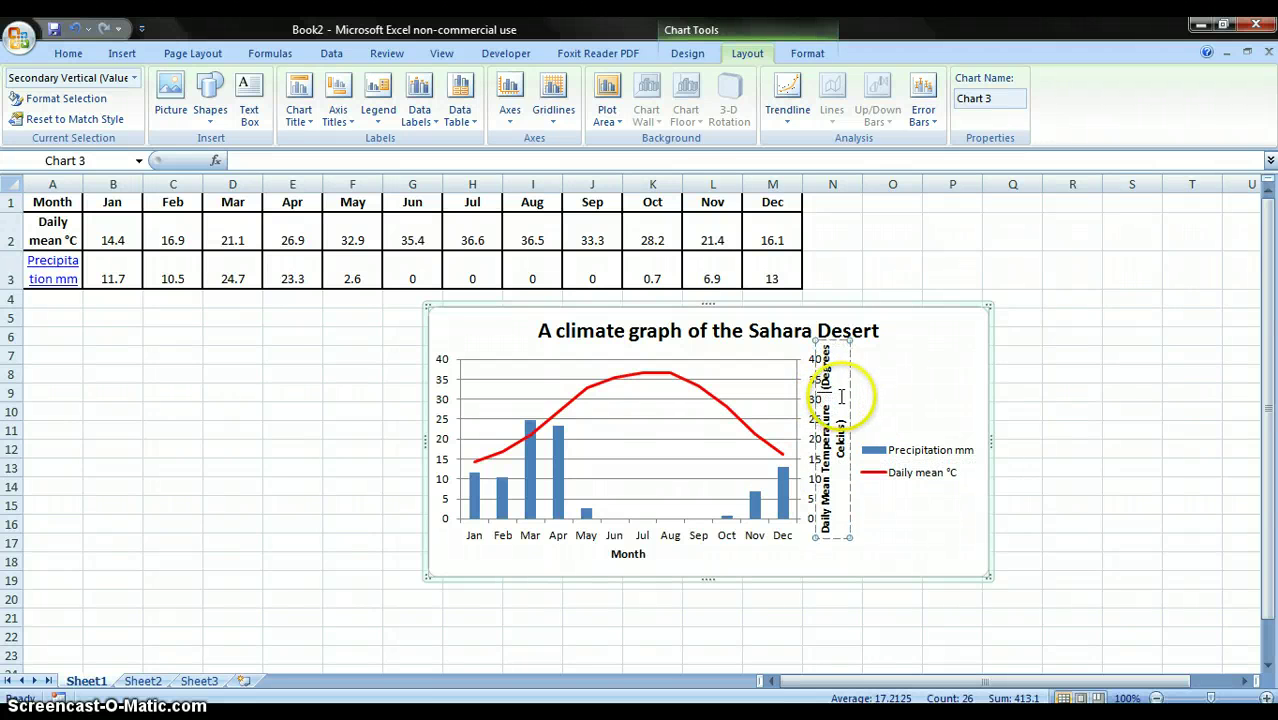
key("Return")
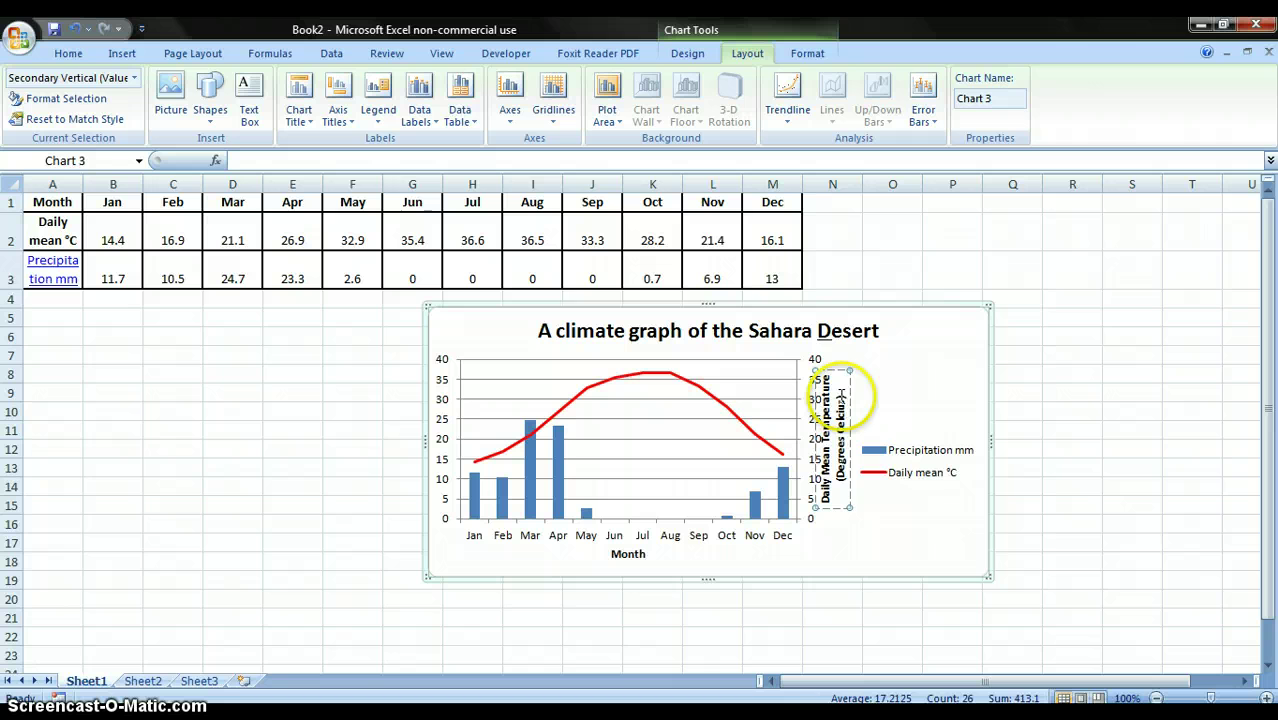
left_click(888, 506)
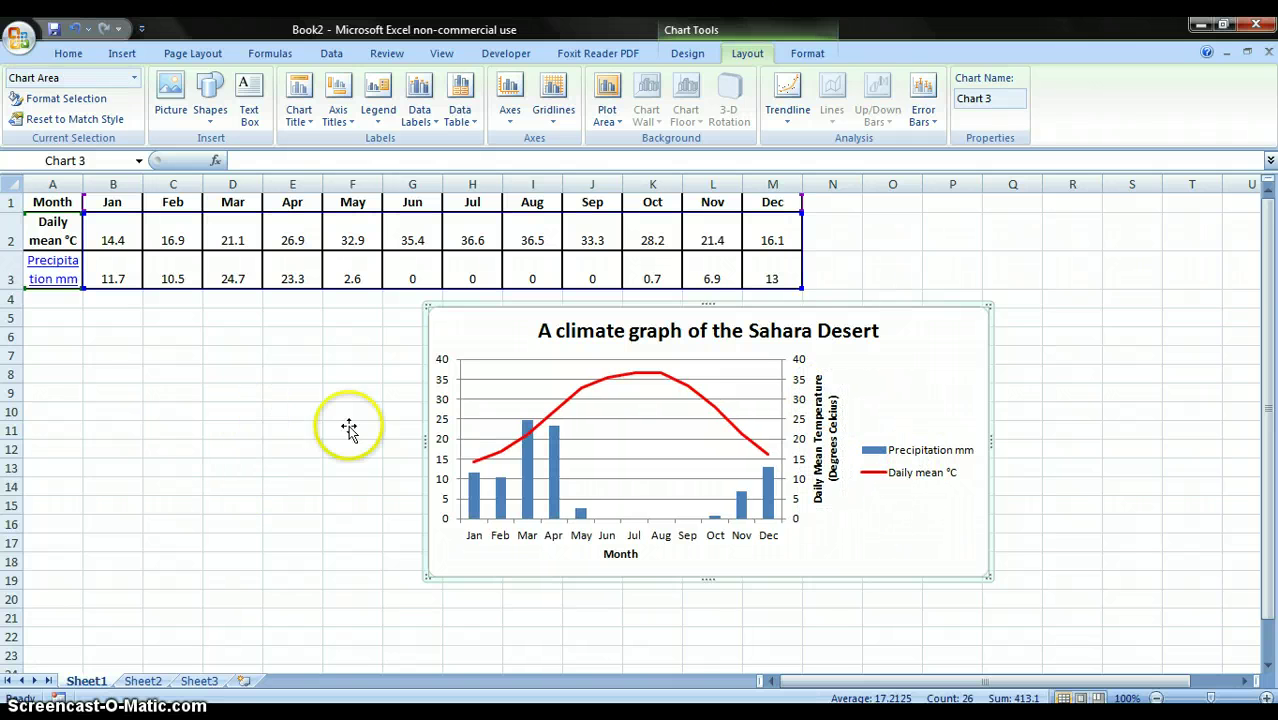
Add a rotated left vertical axis title reading 'Precipitation (mm)'.
left_click(340, 115)
mouse_move(380, 168)
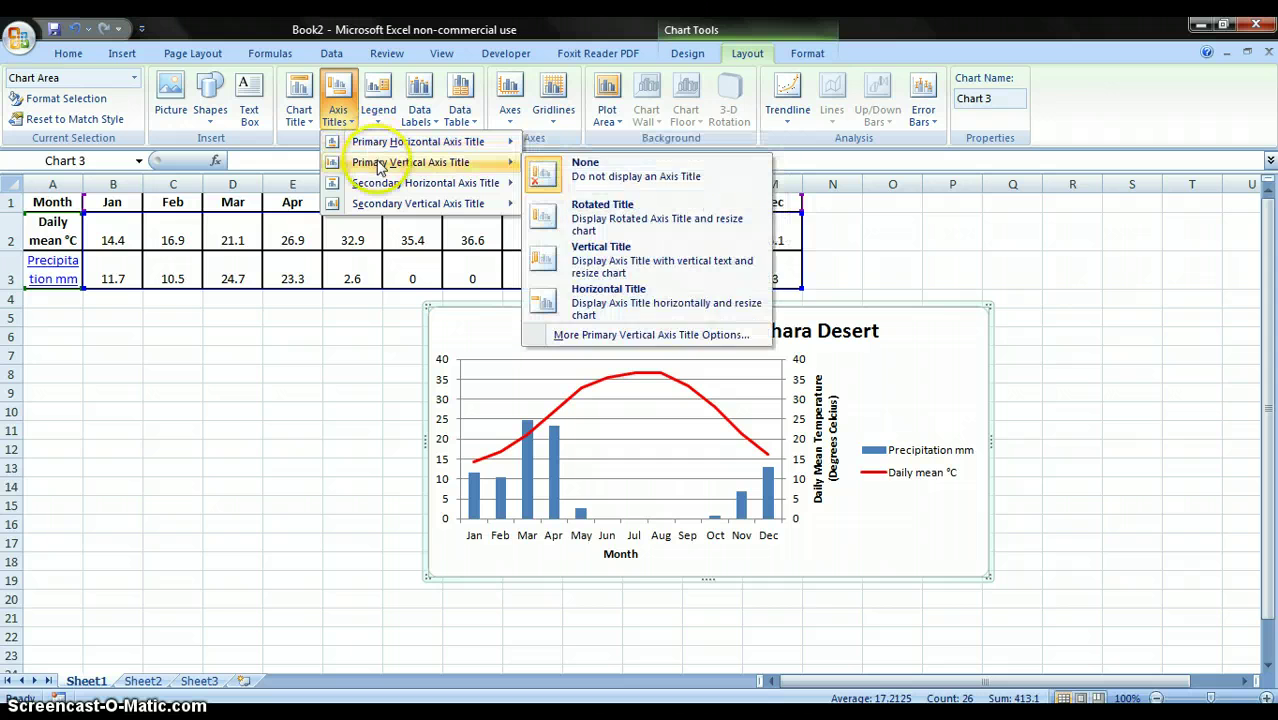
left_click(600, 210)
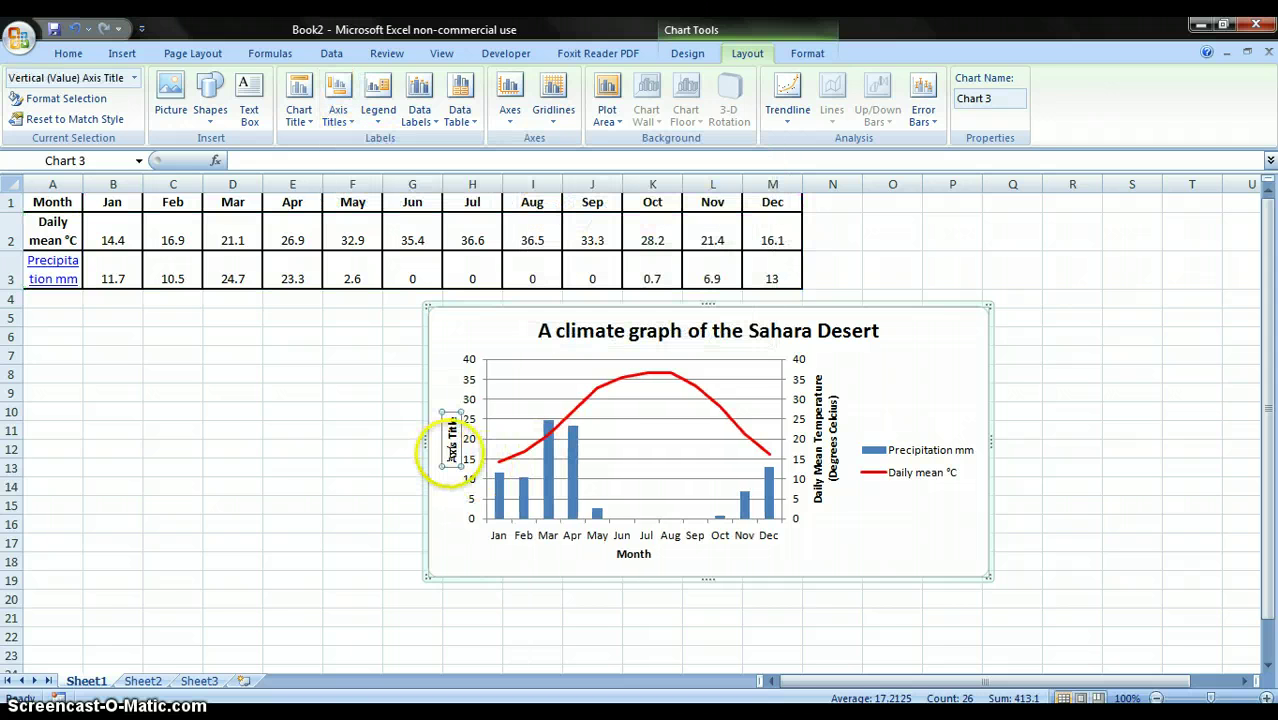
triple_click(452, 452)
type("Prec")
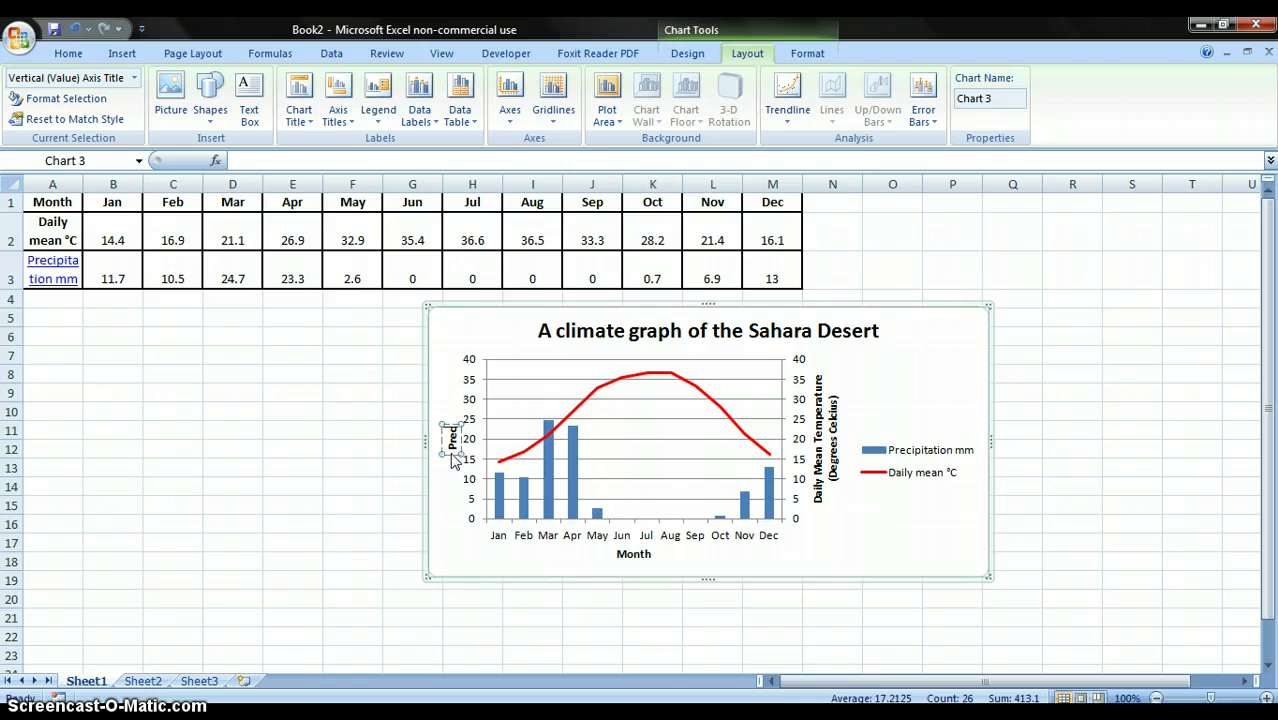
type("ipitation (mm")
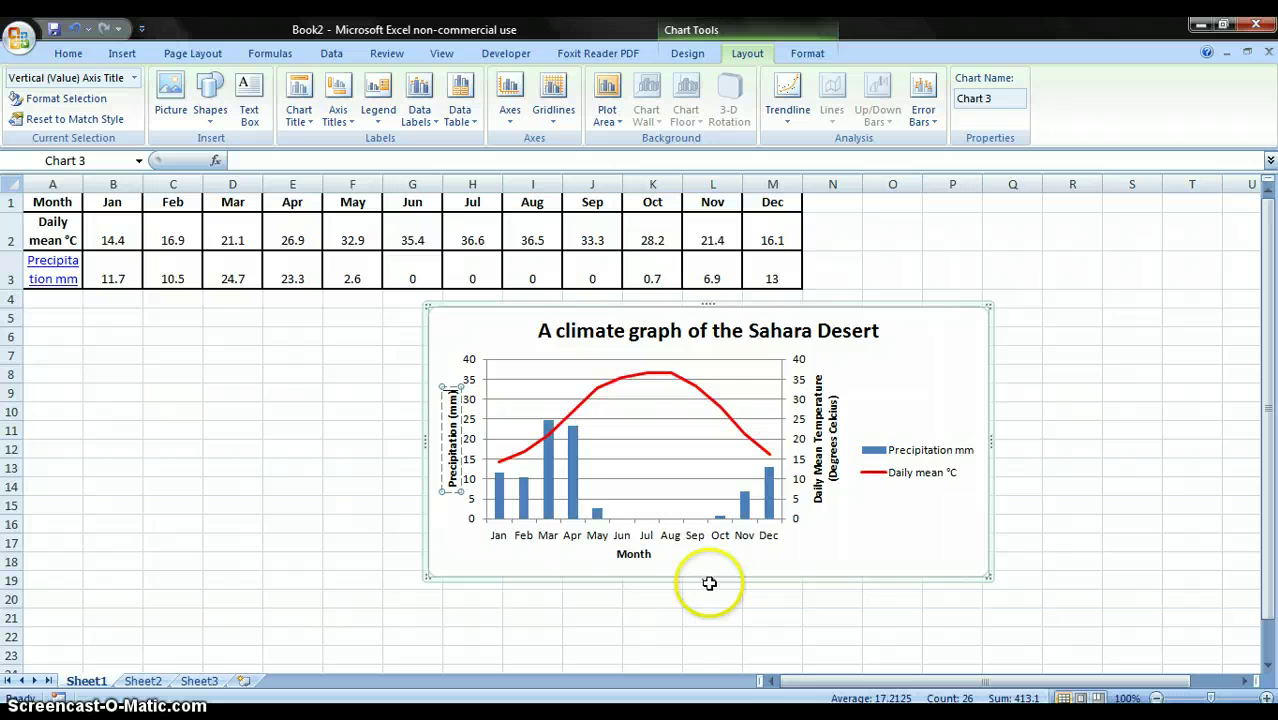
Make the chart taller and wider, move the legend top-right, and widen the plot area.
left_click_drag(706, 580, 710, 648)
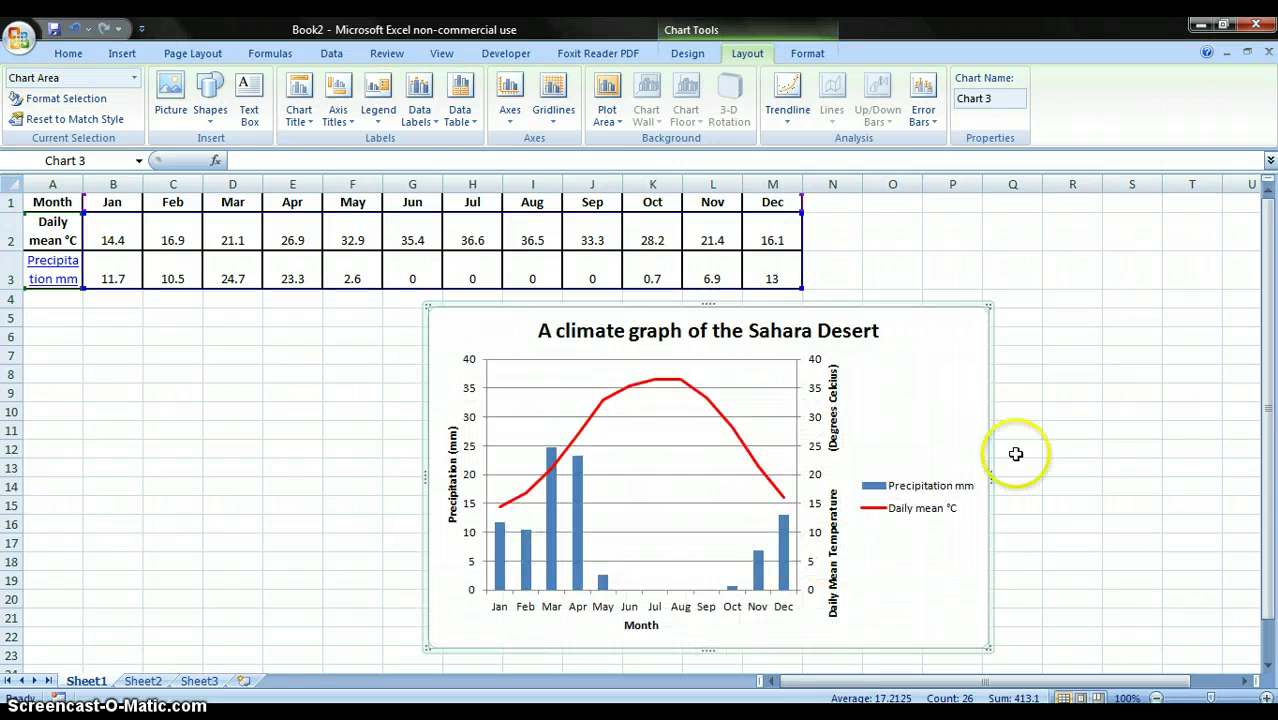
left_click_drag(988, 487, 1086, 316)
left_click(1100, 486)
left_click(943, 442)
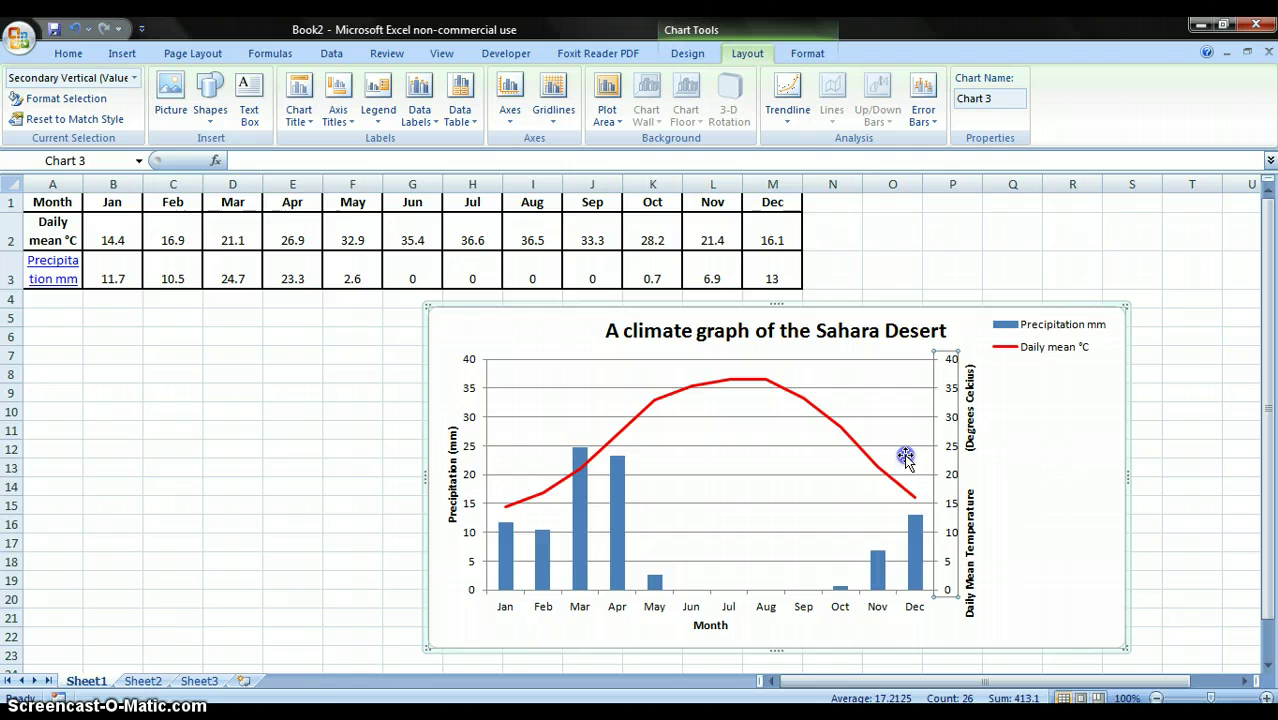
left_click(905, 457)
left_click_drag(933, 474, 1013, 480)
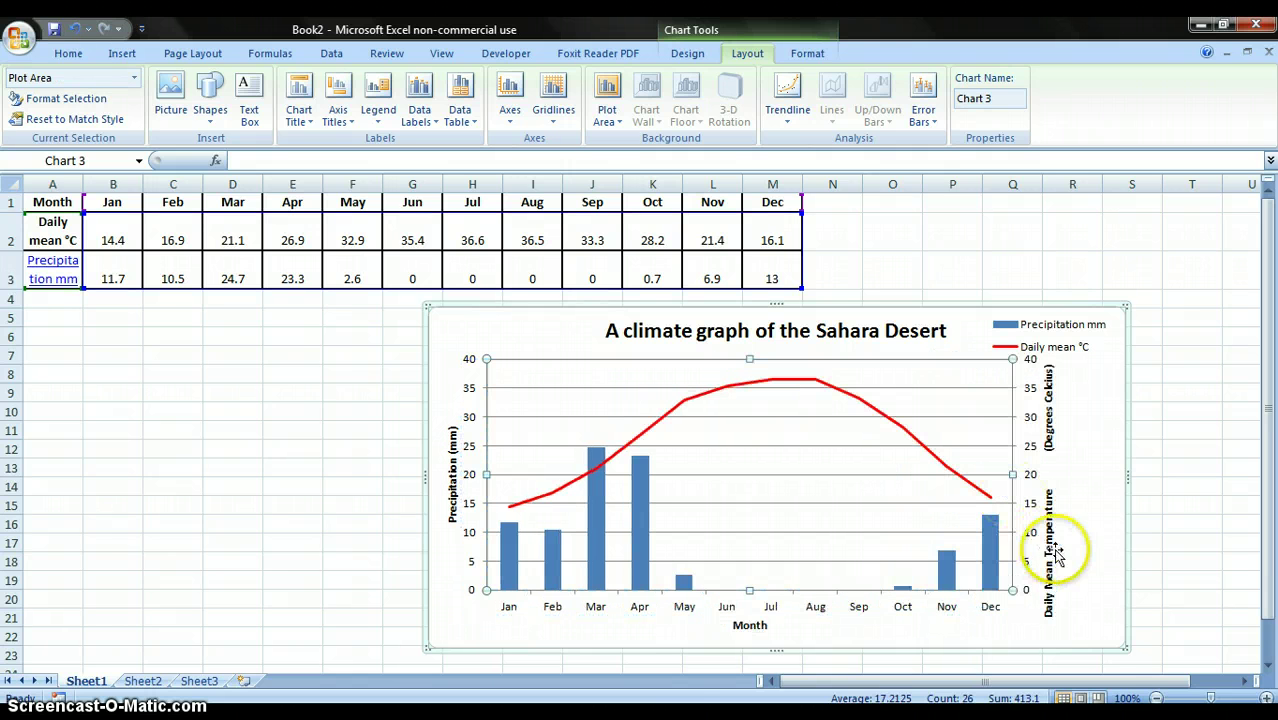
mouse_move(772, 652)
left_mouse_down()
mouse_move(775, 673)
mouse_move(776, 646)
left_mouse_up()
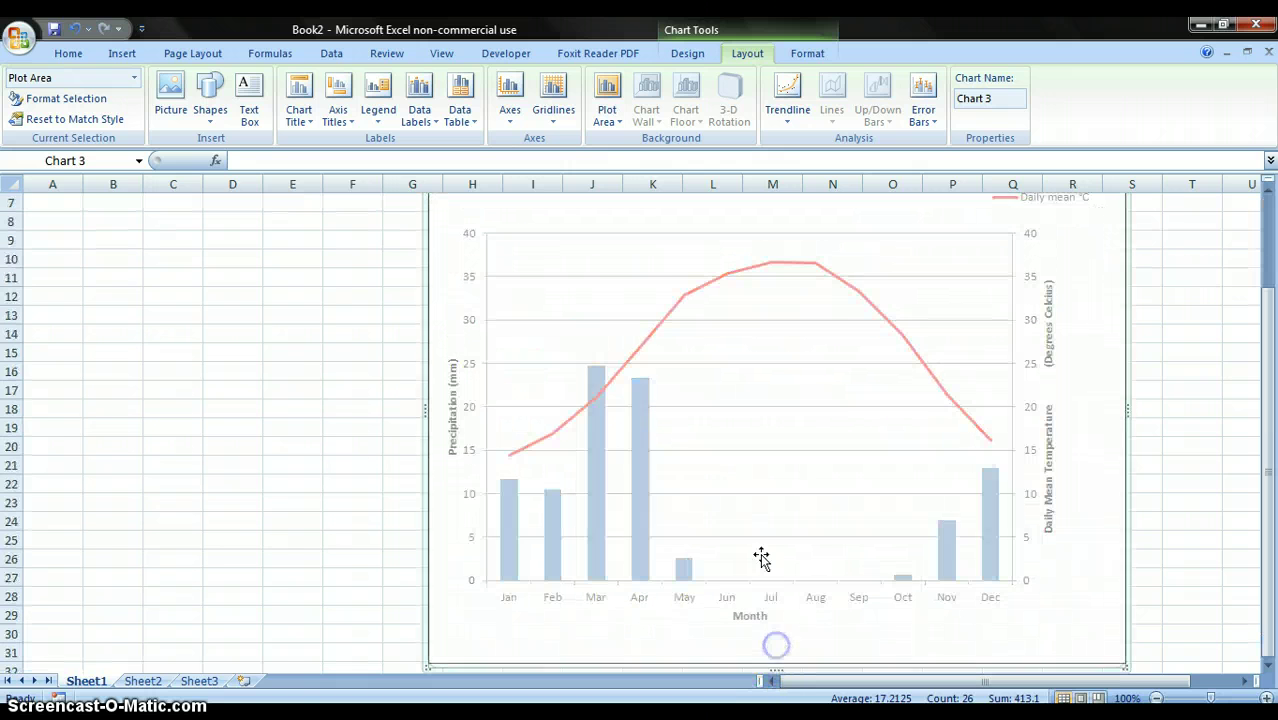
Remove the line break so the temperature axis title fits on one line.
left_click(1047, 351)
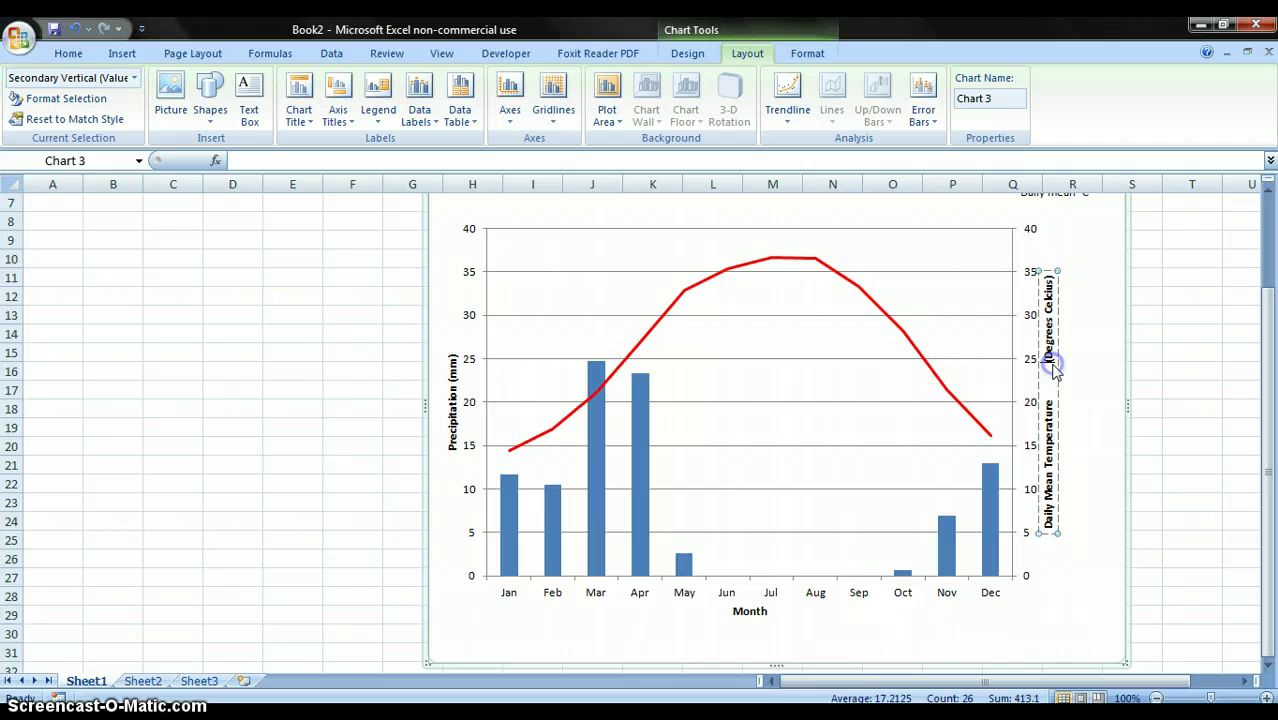
left_click(1049, 367)
key("BackSpace")
key("BackSpace")
key("BackSpace")
key("BackSpace")
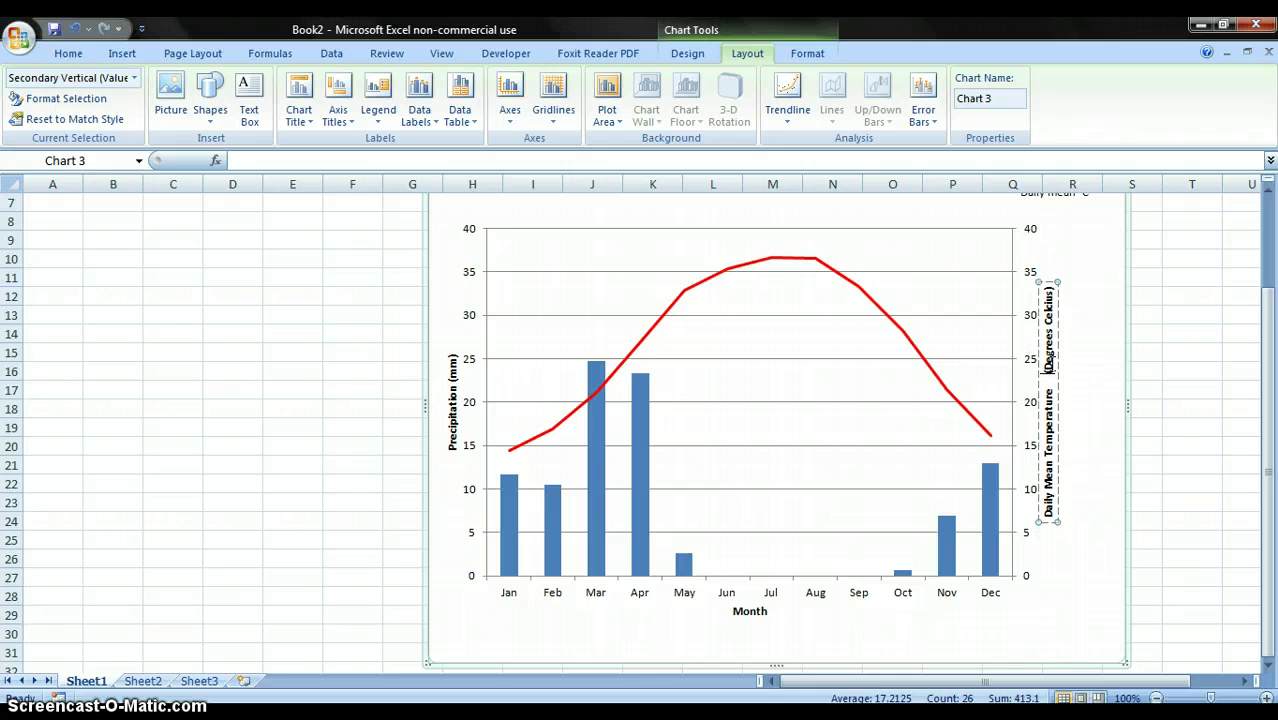
Set the precipitation series gap width to 25% for much wider bars.
left_click(638, 443)
right_click(638, 443)
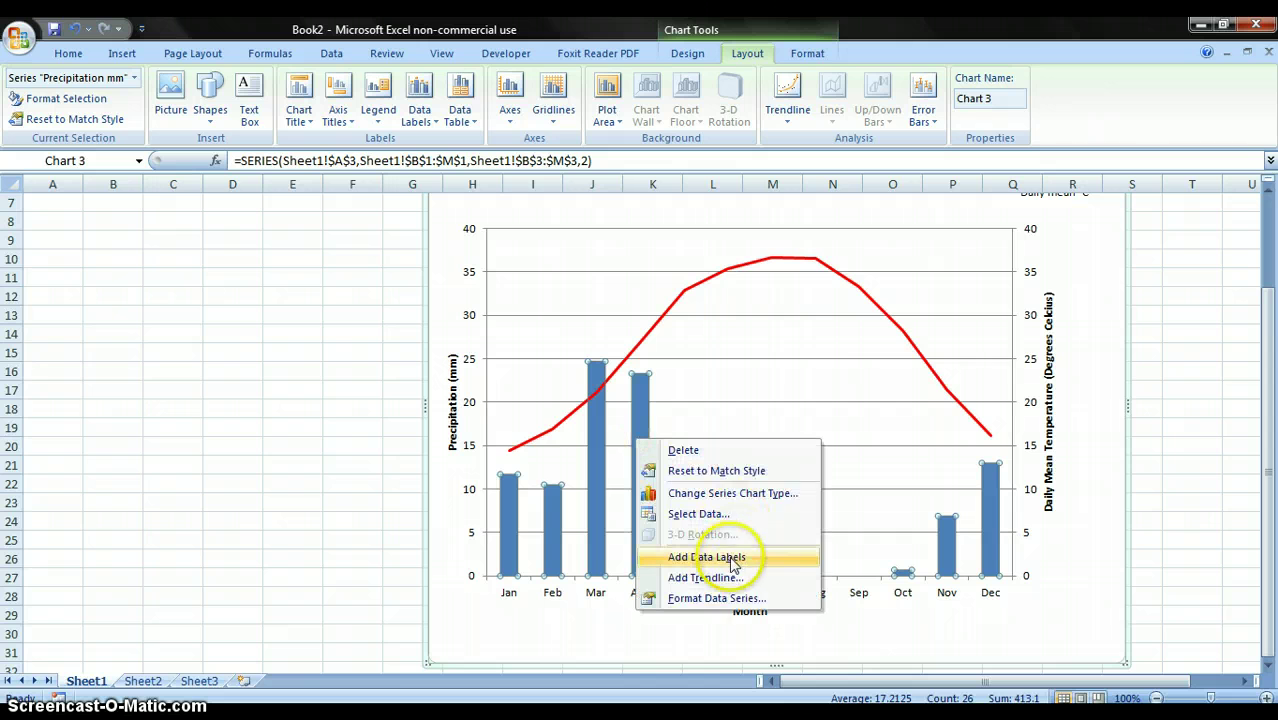
left_click(716, 596)
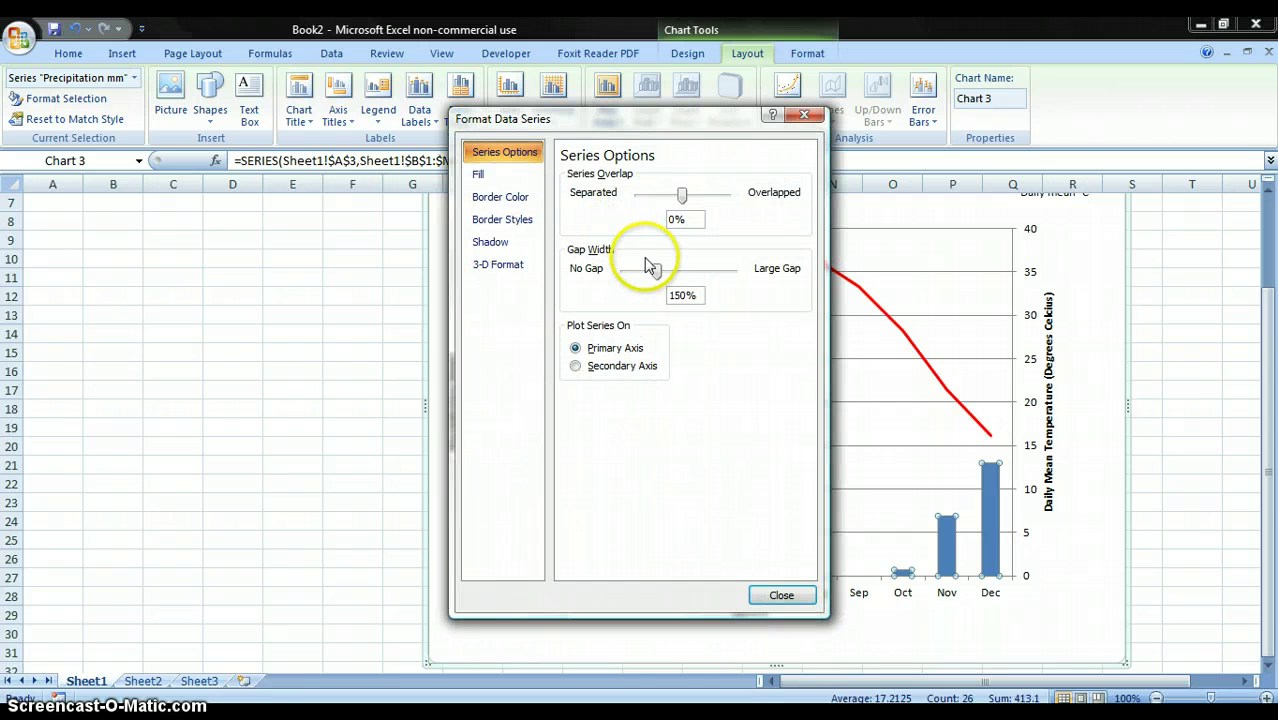
left_click_drag(657, 271, 650, 272)
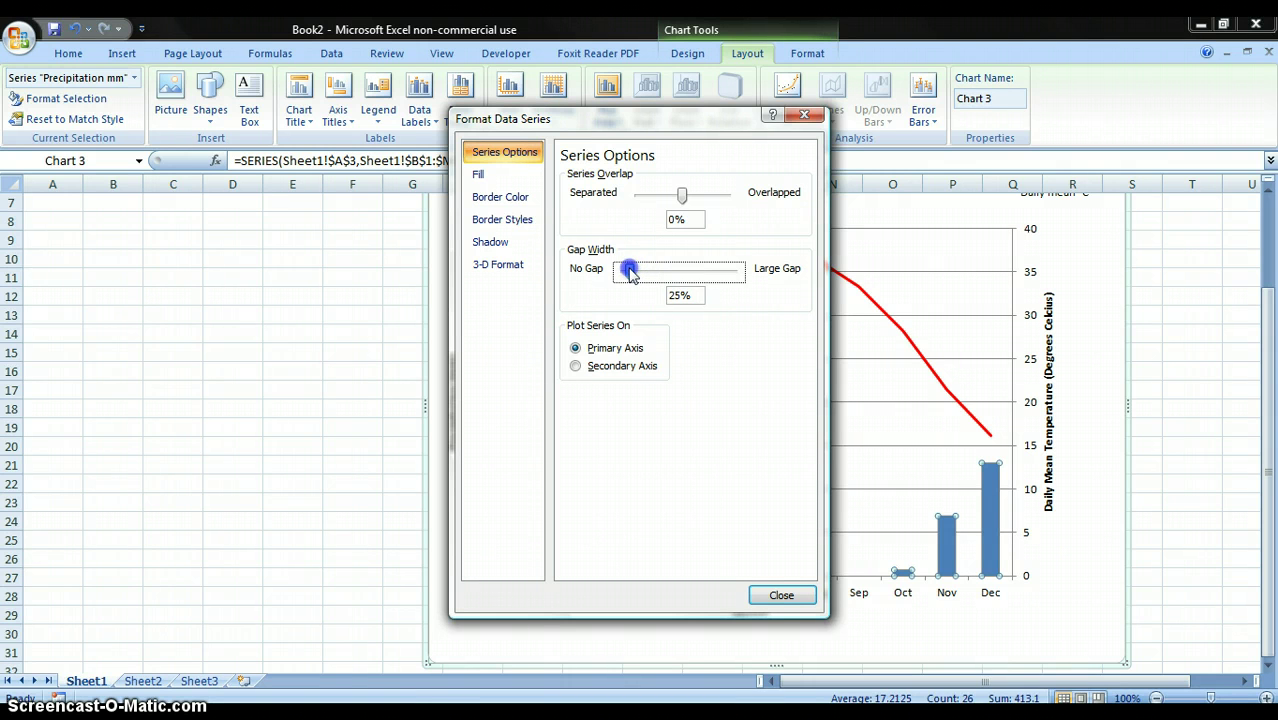
left_click_drag(630, 273, 630, 273)
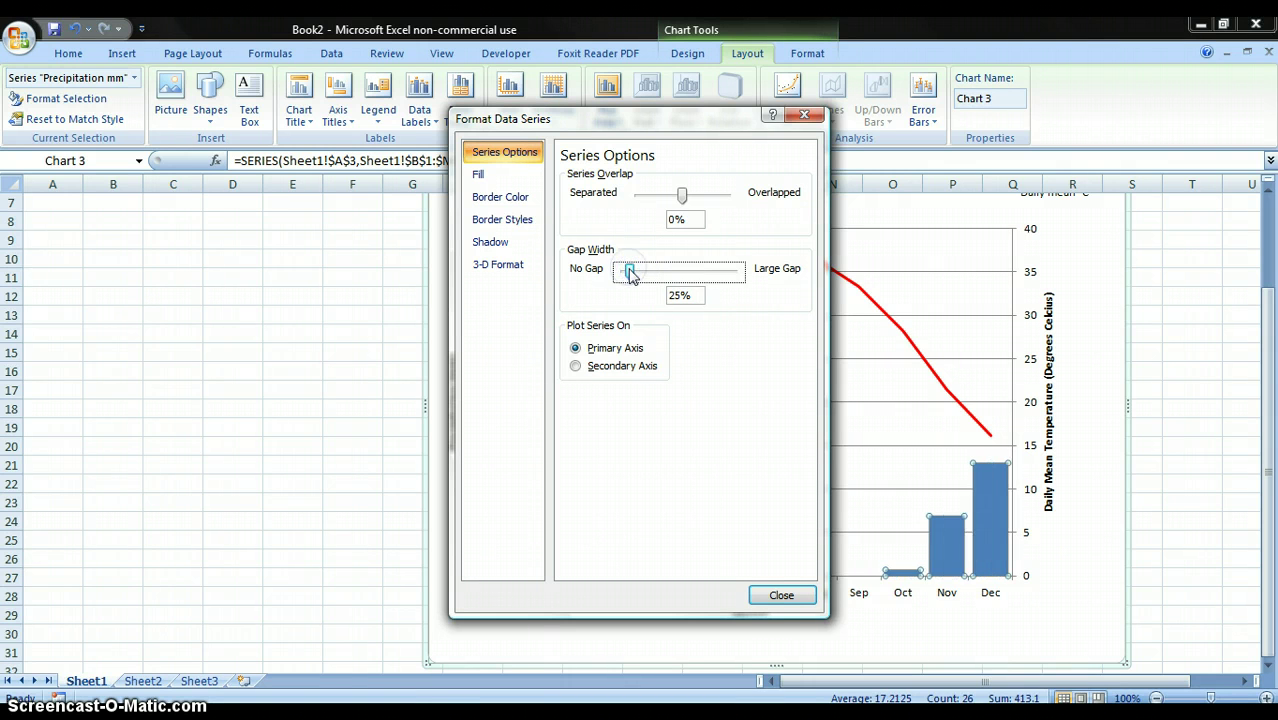
left_click(785, 598)
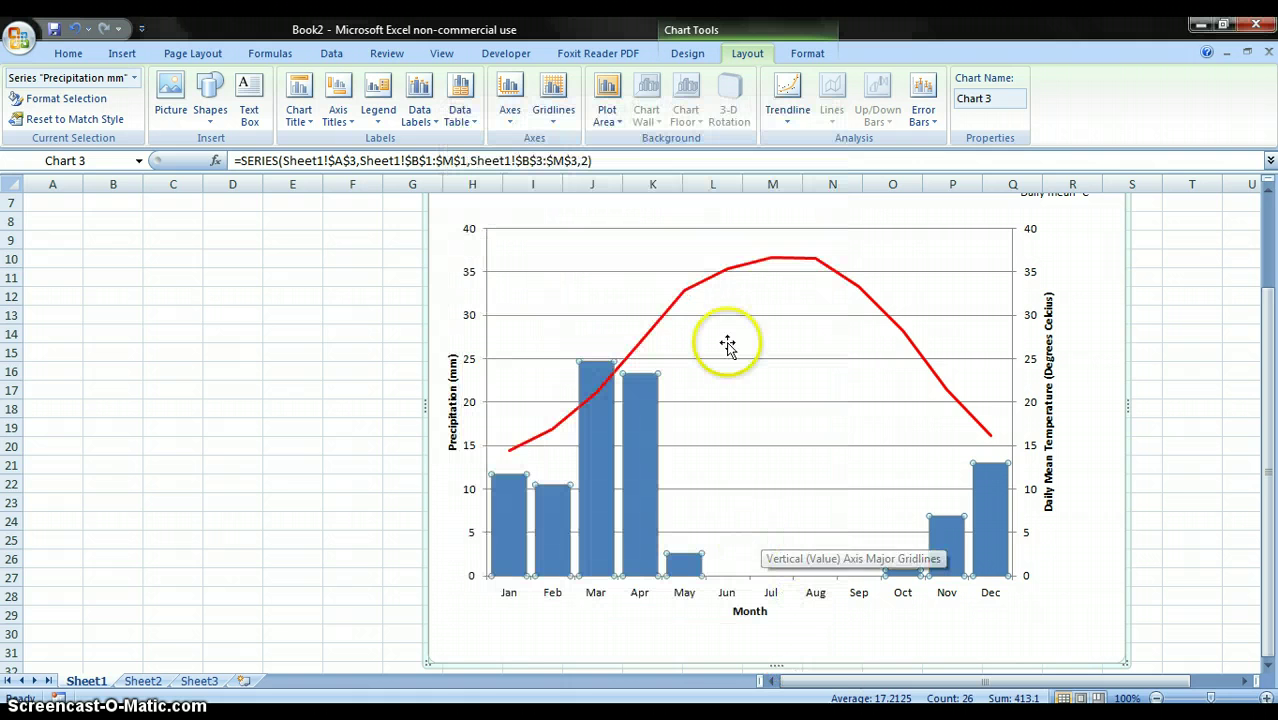
right_click(745, 267)
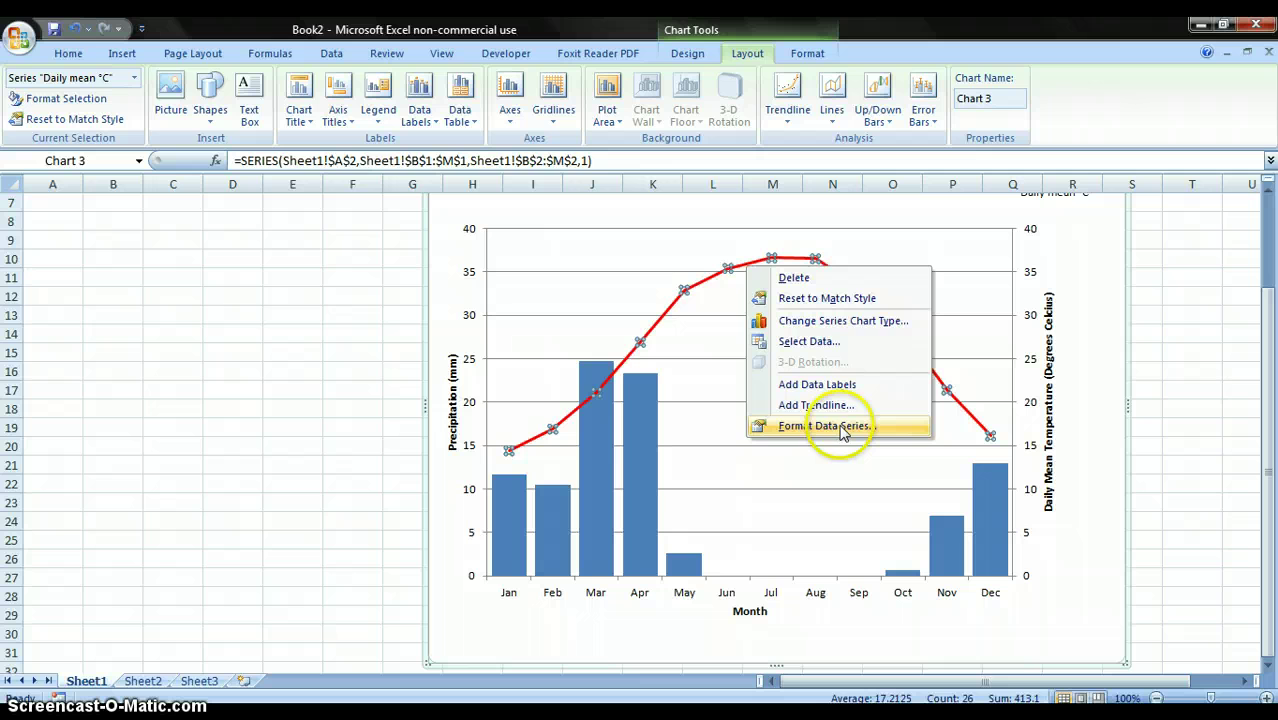
left_click(840, 462)
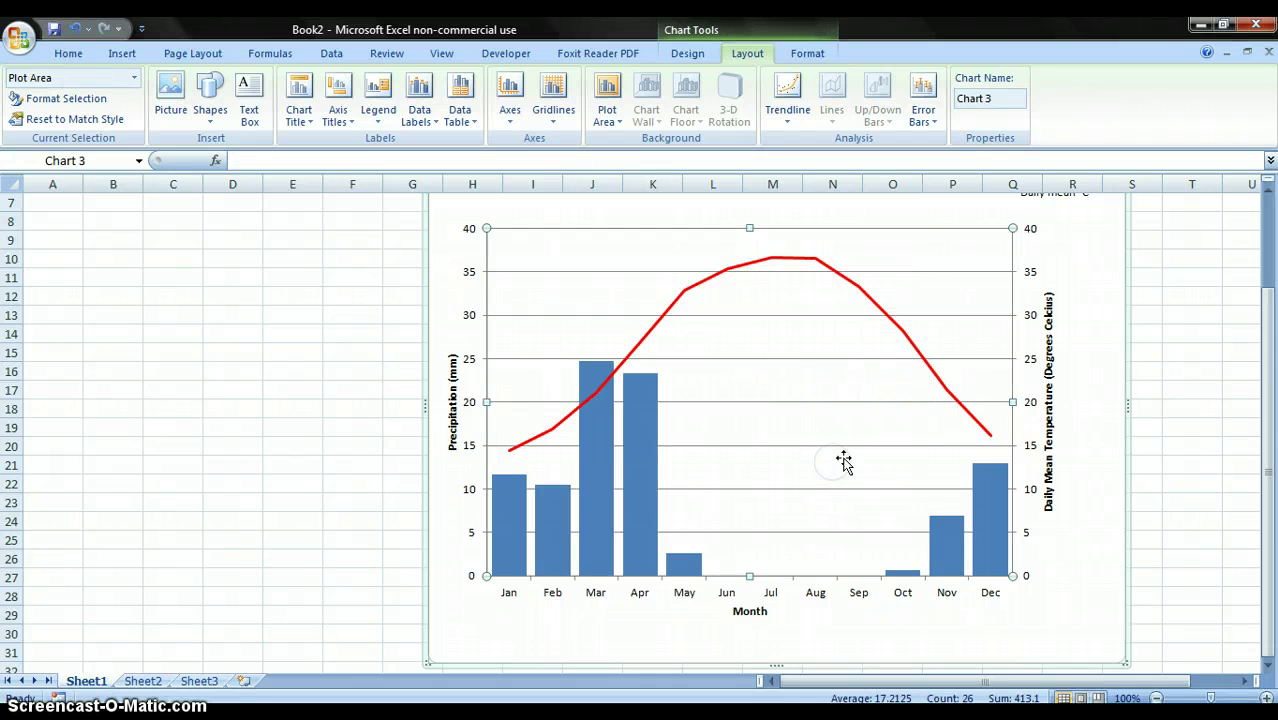
scroll(843, 460, "up", 2)
scroll(849, 455, "down", 2)
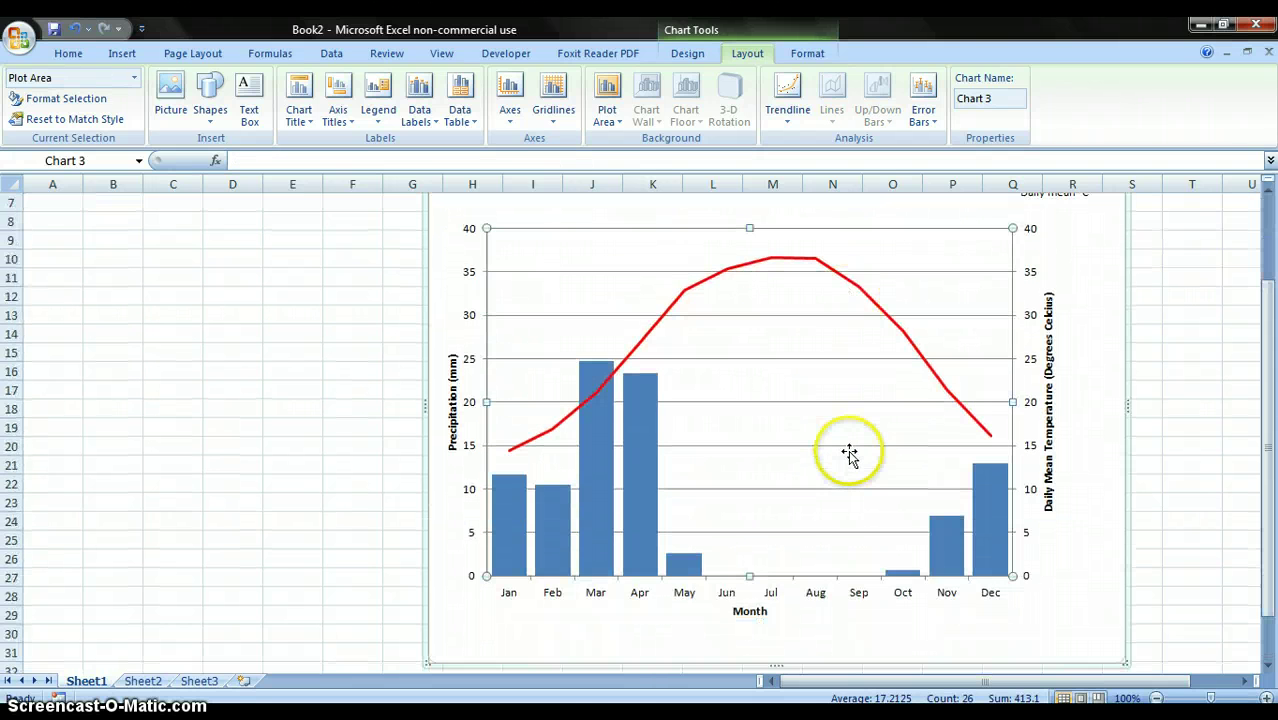